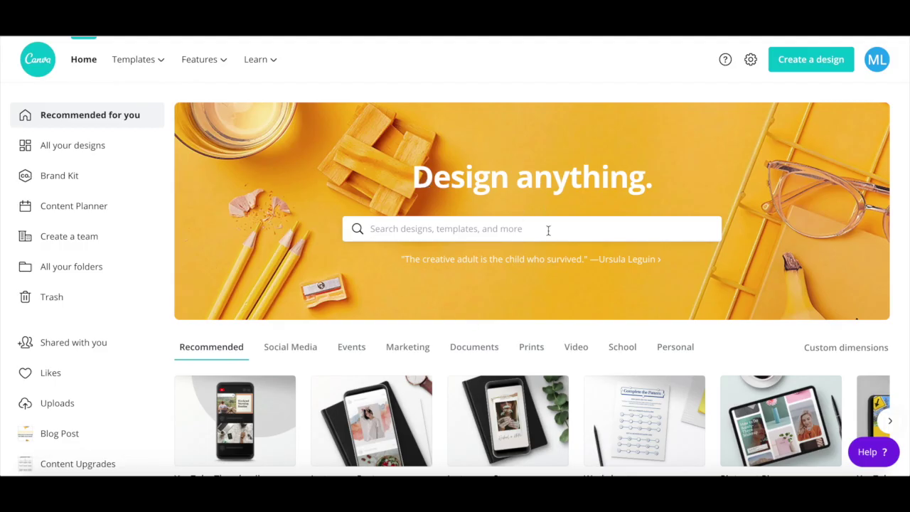
# Search 'youtube thumbnail' and open a blank YouTube Thumbnail design
pyautogui.click(549, 230)
pyautogui.write('youtube thumb')
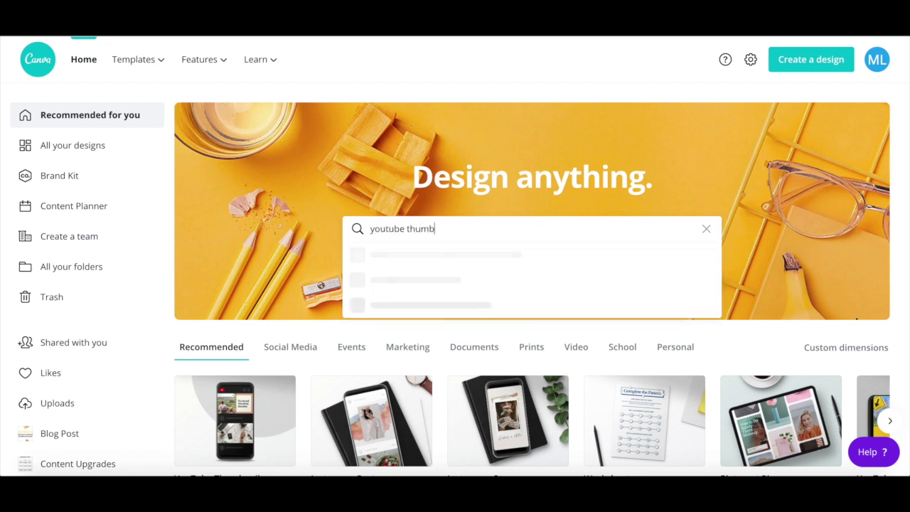
pyautogui.write('nail')
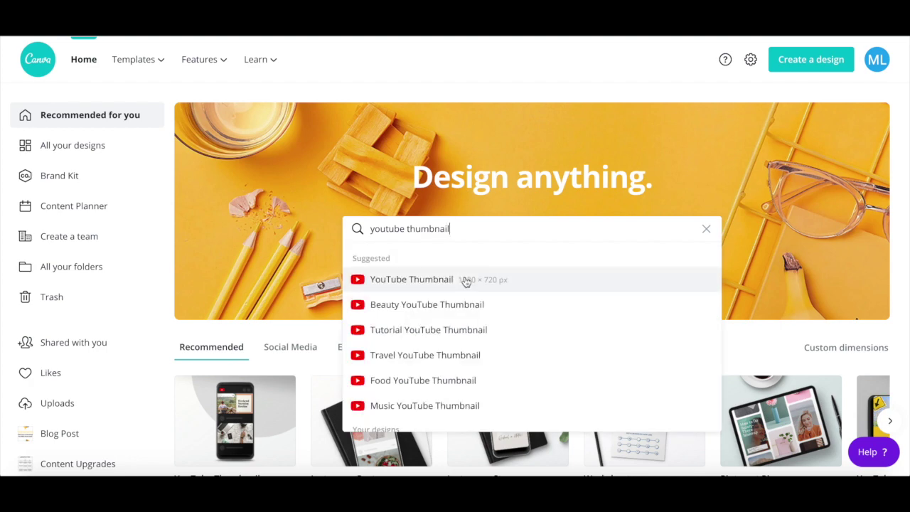
pyautogui.click(465, 280)
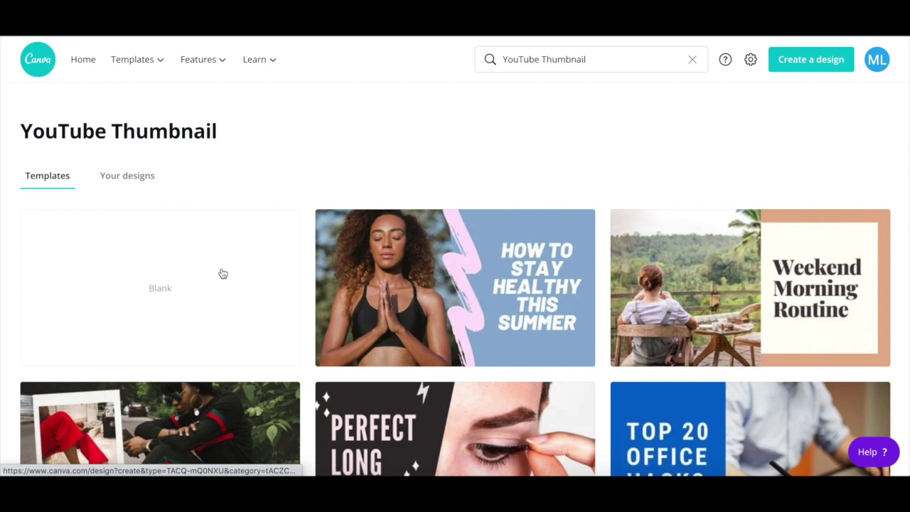
pyautogui.click(223, 273)
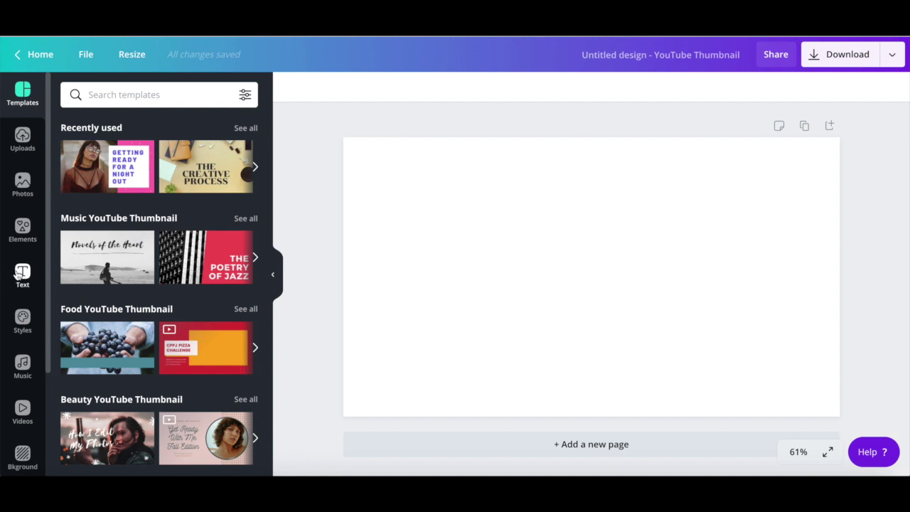
# Add the Stay Fearless text combination and retype its lines as 'Yes To' and 'Tech'
pyautogui.click(21, 274)
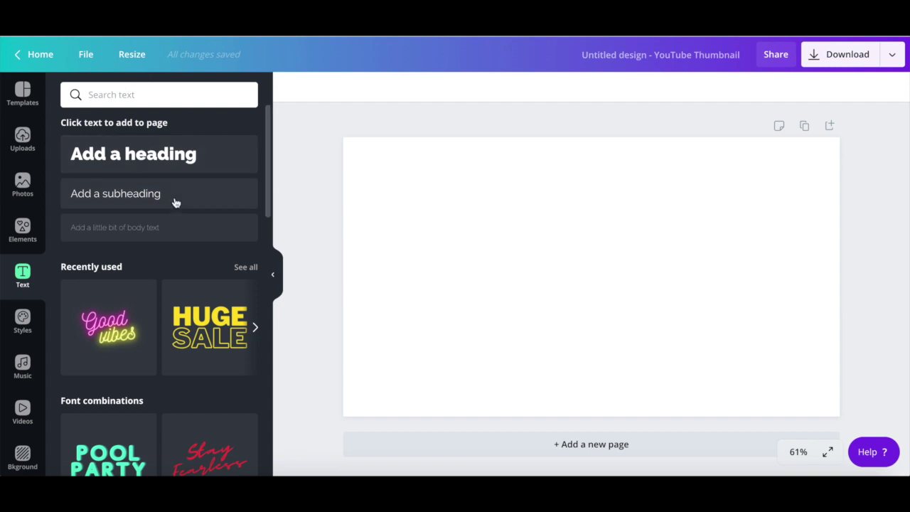
pyautogui.scroll(-3, 149, 153)
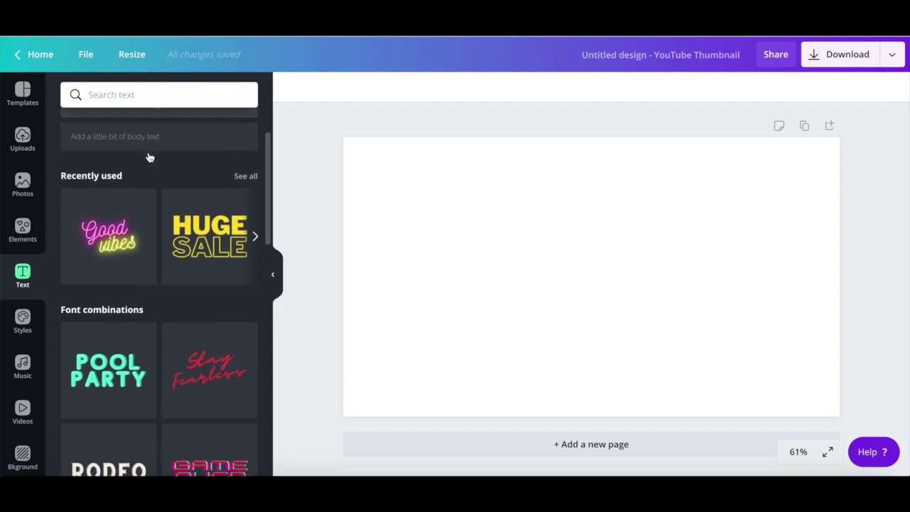
pyautogui.scroll(-3, 148, 153)
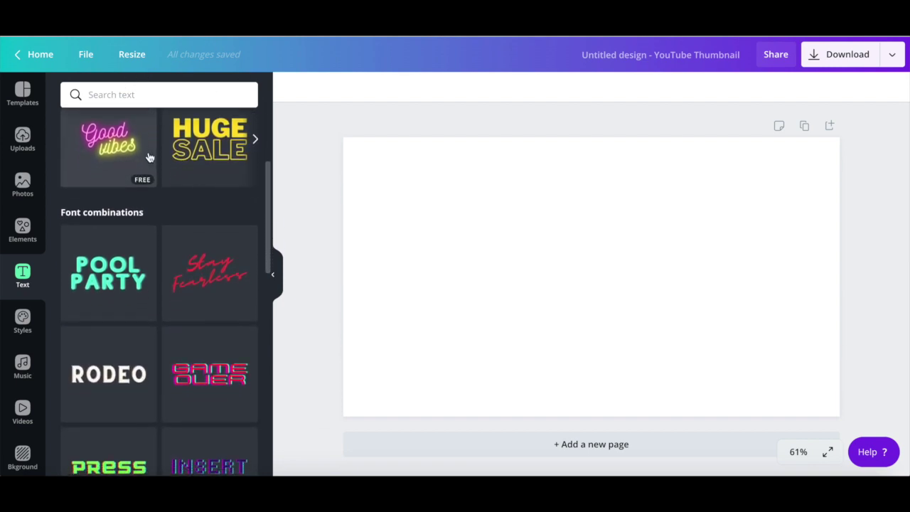
pyautogui.scroll(1, 237, 269)
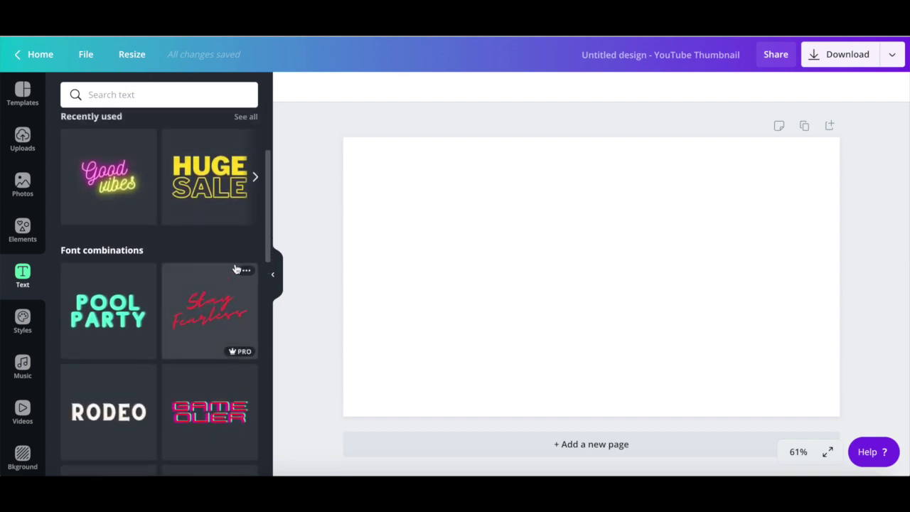
pyautogui.click(201, 313)
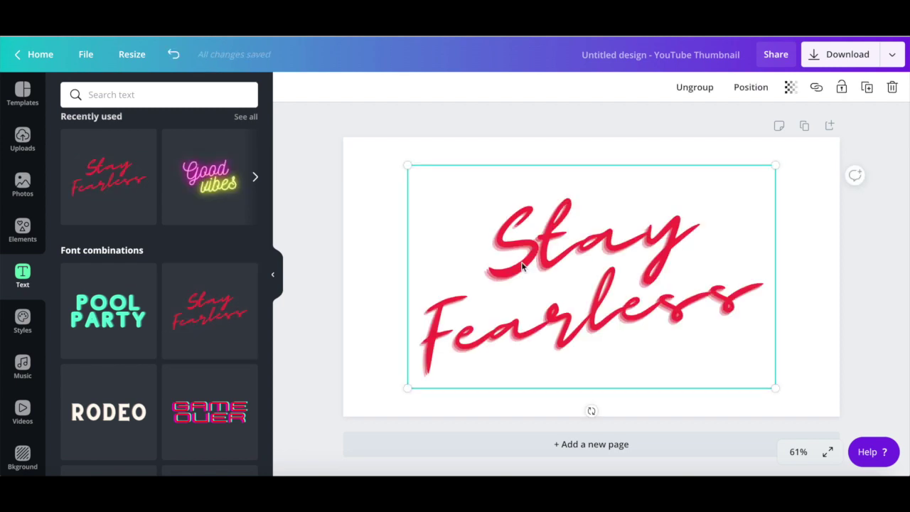
pyautogui.doubleClick(523, 266)
pyautogui.hotkey('ctrl', 'a')
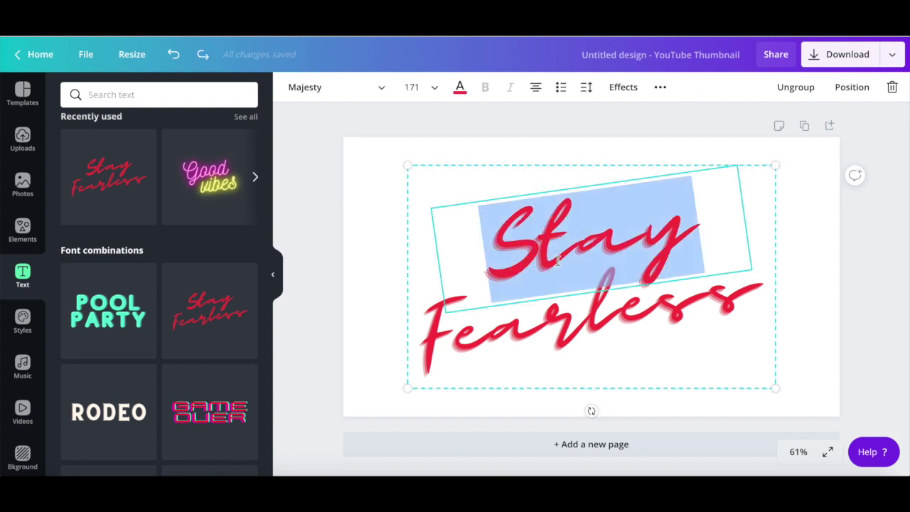
pyautogui.write('Yes To')
pyautogui.click(542, 327)
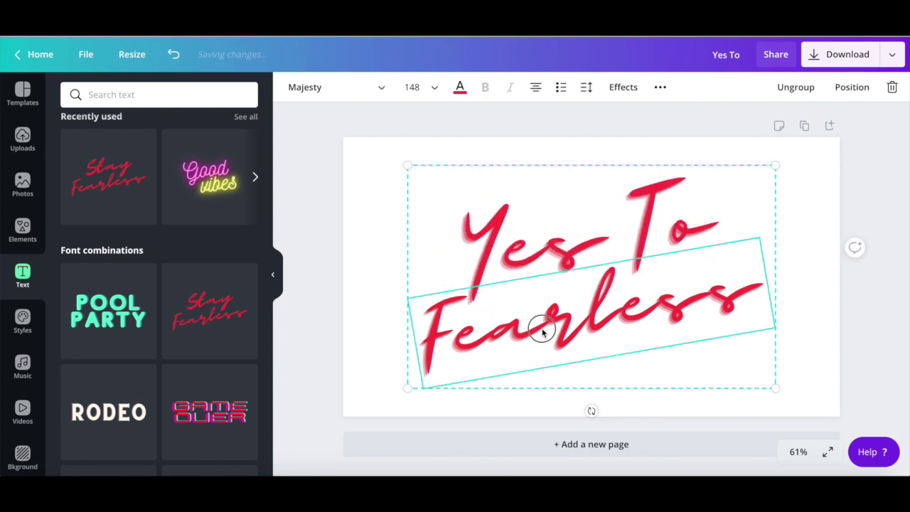
pyautogui.doubleClick(541, 327)
pyautogui.write('Tech')
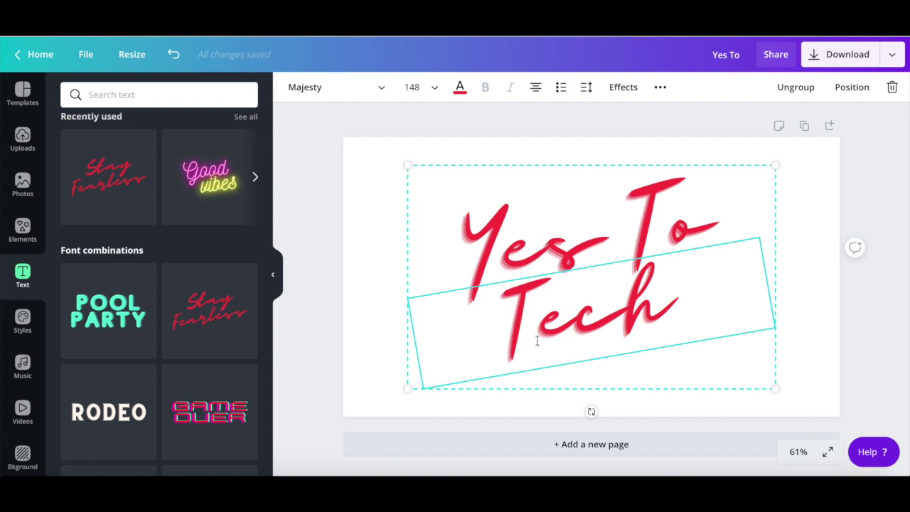
# Colour both the 'Yes To' and 'Tech' lines yellow #fcb900
pyautogui.doubleClick(508, 213)
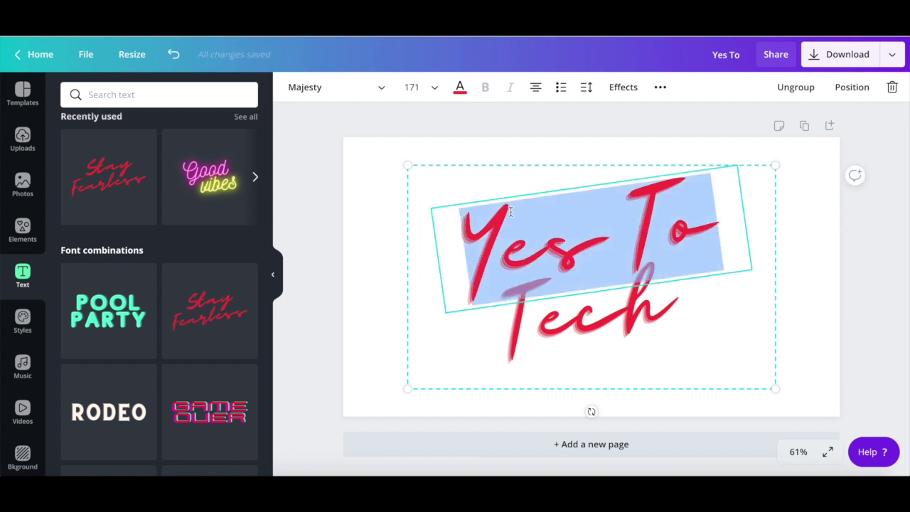
pyautogui.click(461, 89)
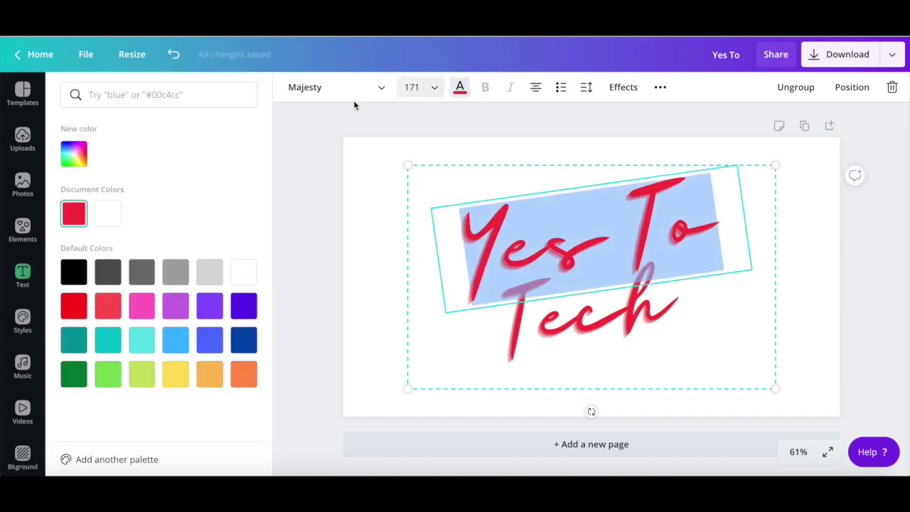
pyautogui.click(241, 90)
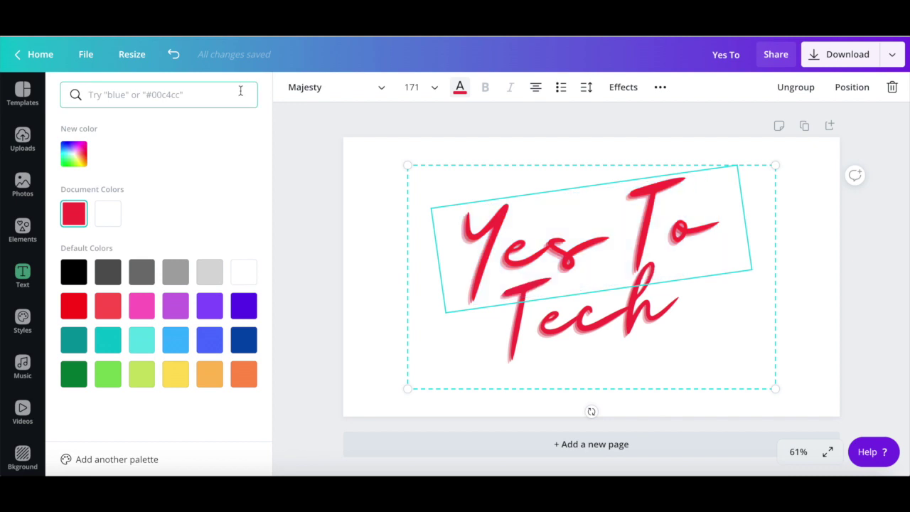
pyautogui.write('fcb900')
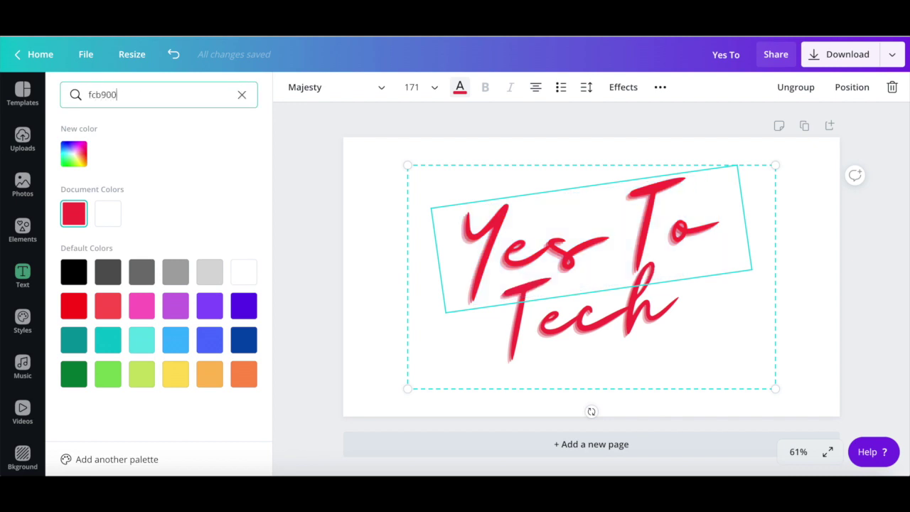
pyautogui.click(74, 152)
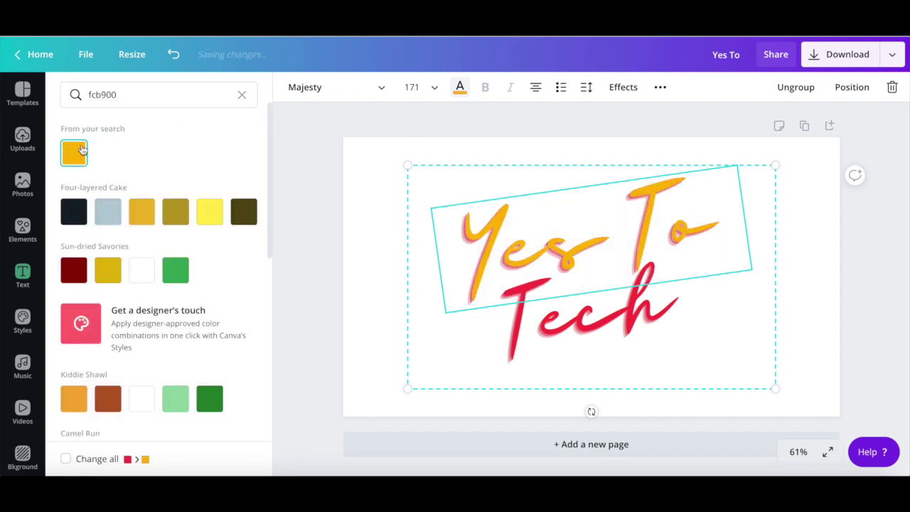
pyautogui.doubleClick(533, 317)
pyautogui.click(73, 151)
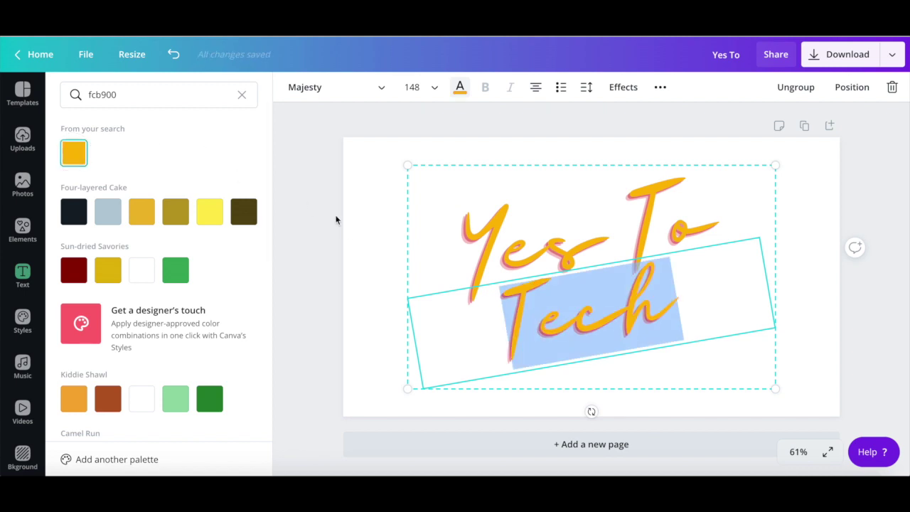
pyautogui.click(309, 222)
pyautogui.click(365, 231)
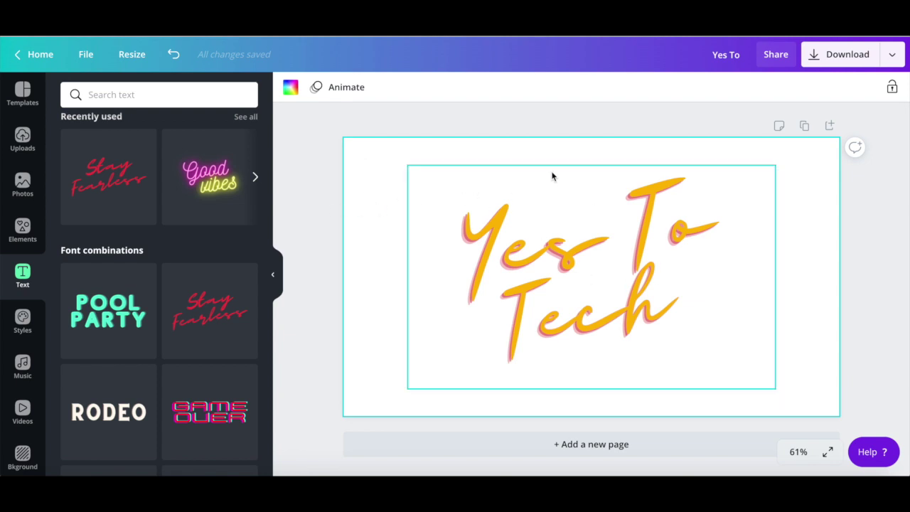
# Duplicate the page as page 2 and fill its background yellow
pyautogui.click(804, 125)
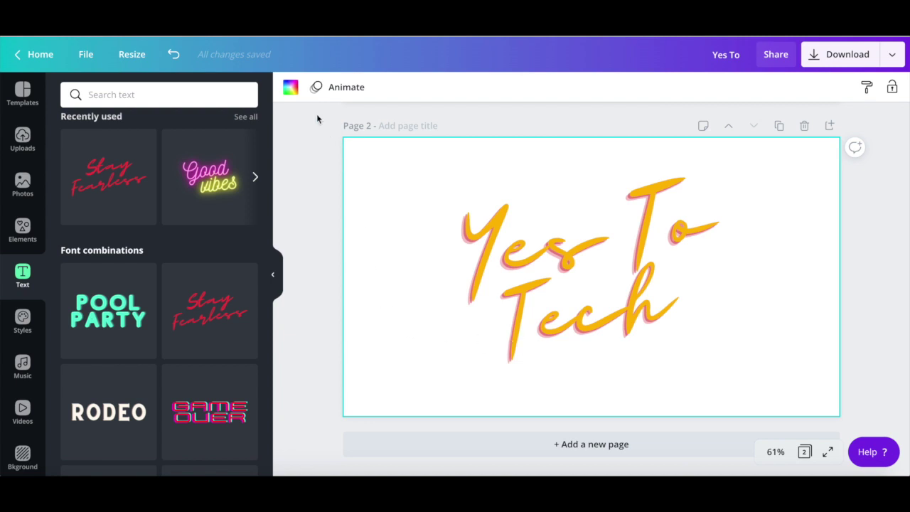
pyautogui.click(291, 87)
pyautogui.click(74, 213)
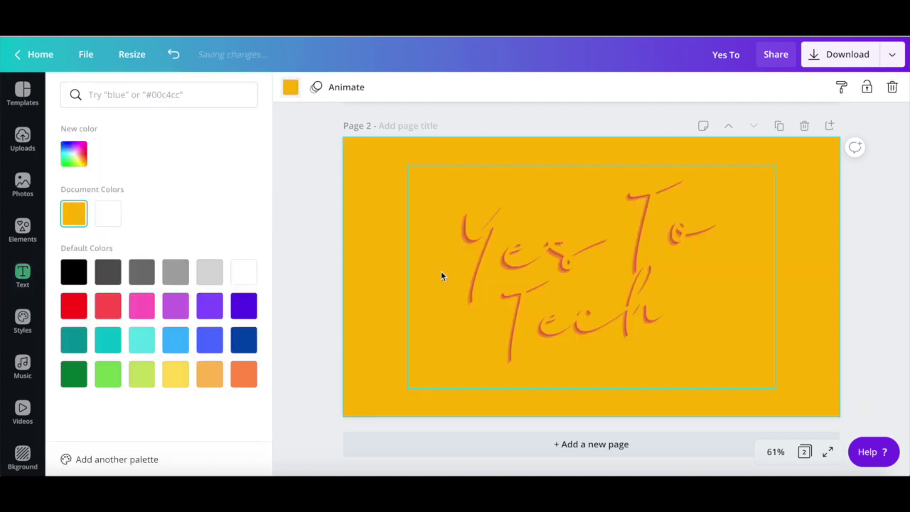
# Make both the 'Yes To' and 'Tech' lines white
pyautogui.click(489, 249)
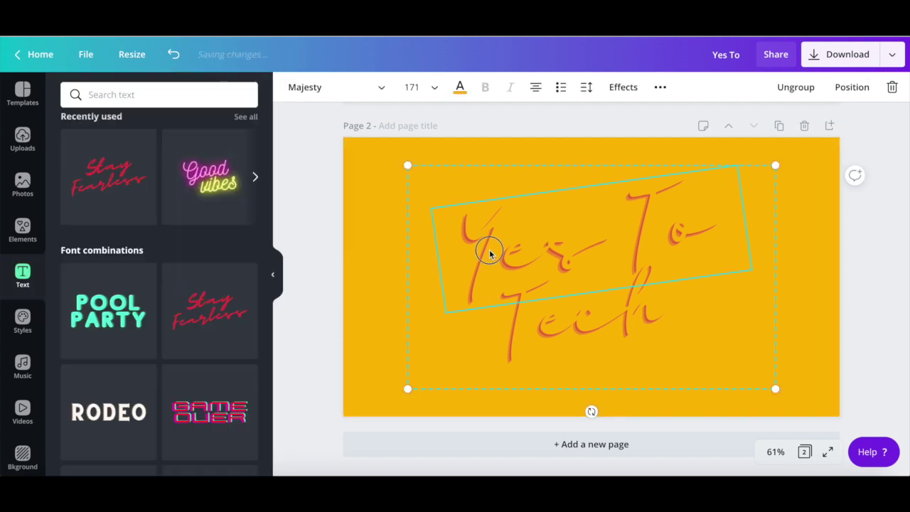
pyautogui.doubleClick(489, 249)
pyautogui.click(460, 87)
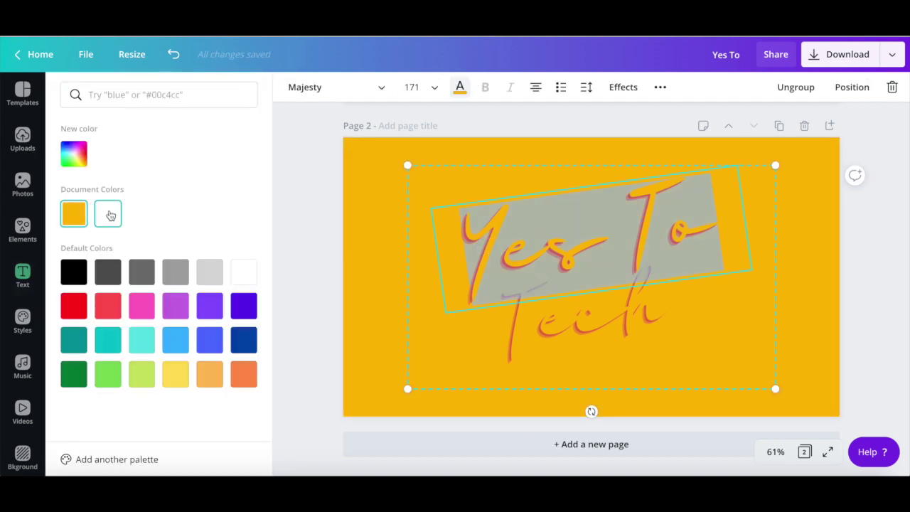
pyautogui.click(107, 213)
pyautogui.doubleClick(569, 317)
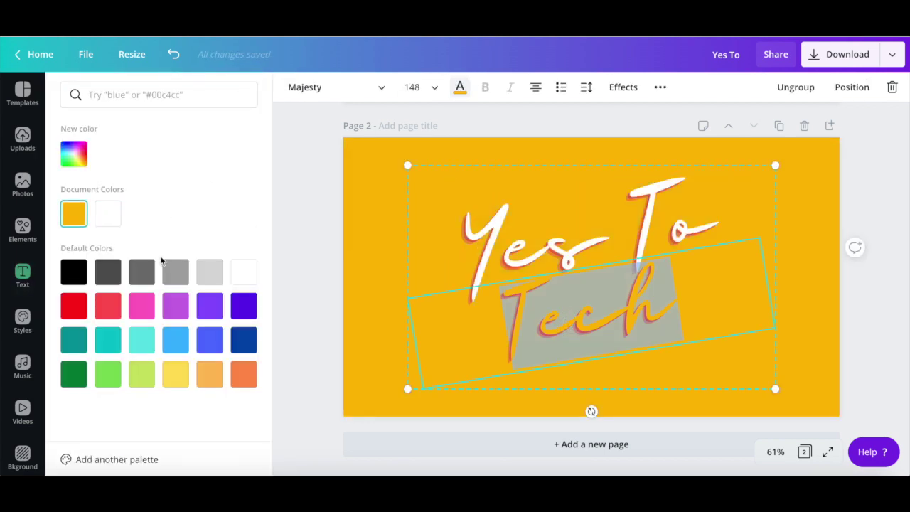
pyautogui.click(115, 213)
pyautogui.click(310, 223)
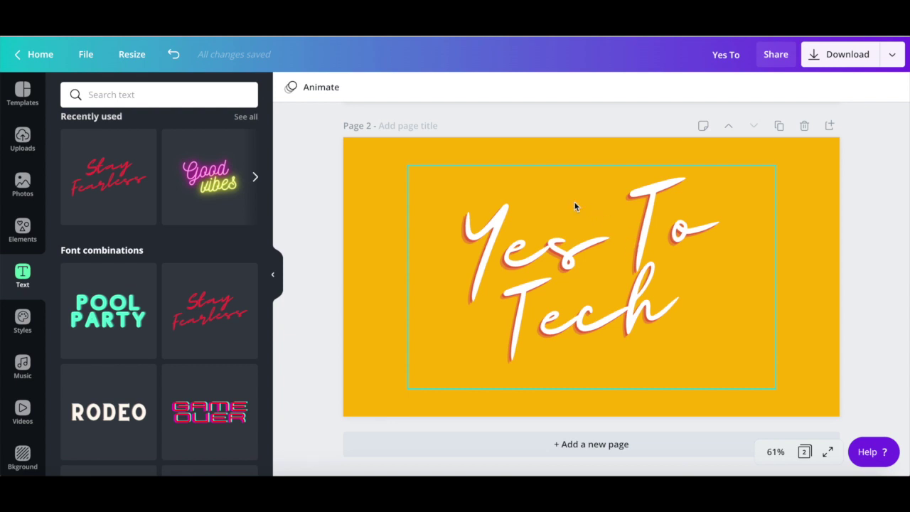
# Duplicate page 2 as page 3 with a white background
pyautogui.click(779, 126)
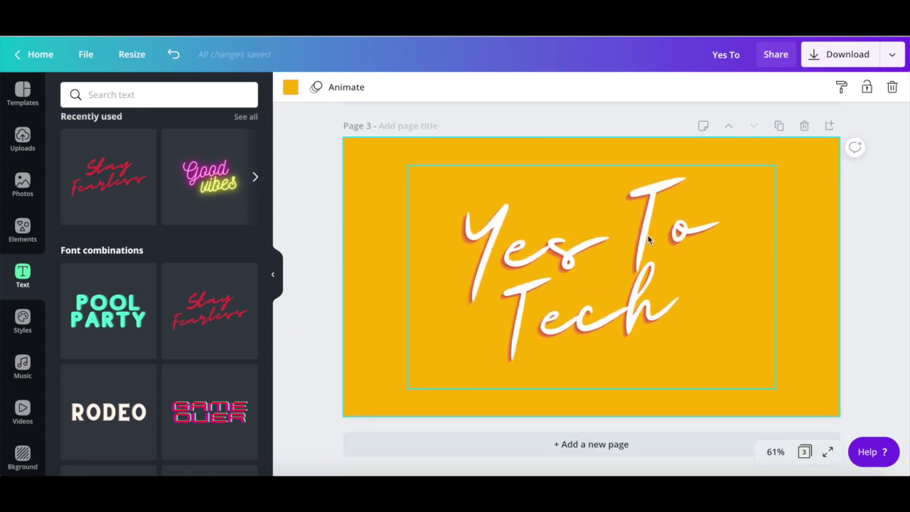
pyautogui.click(290, 87)
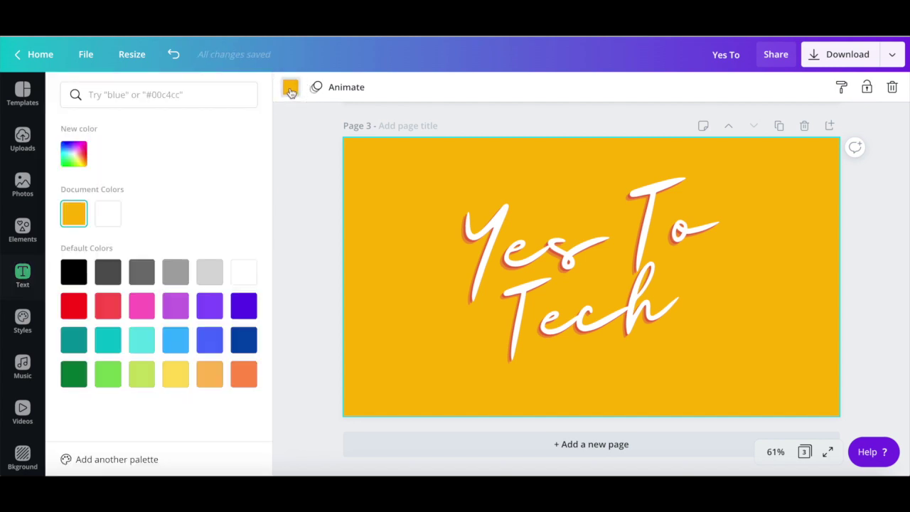
pyautogui.click(114, 218)
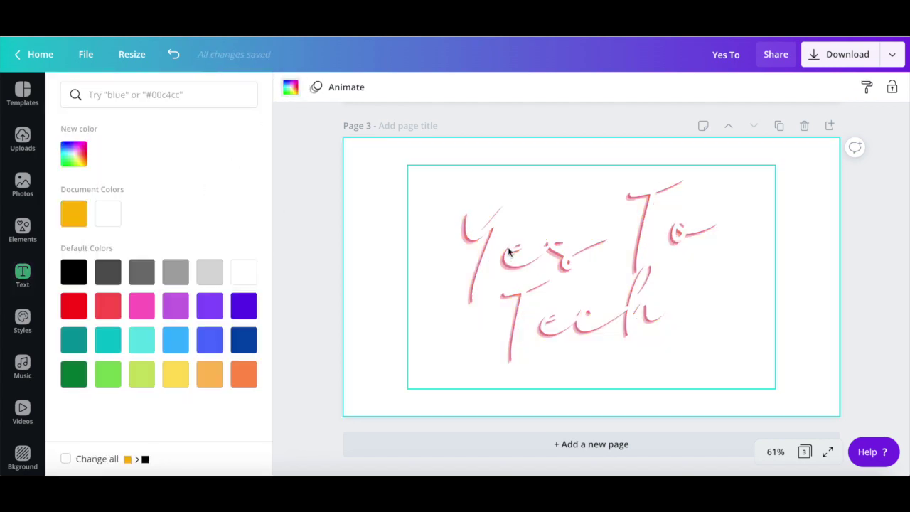
# Colour both 'Yes To Tech' lines yellow, then add a blank fourth page
pyautogui.doubleClick(508, 250)
pyautogui.click(460, 87)
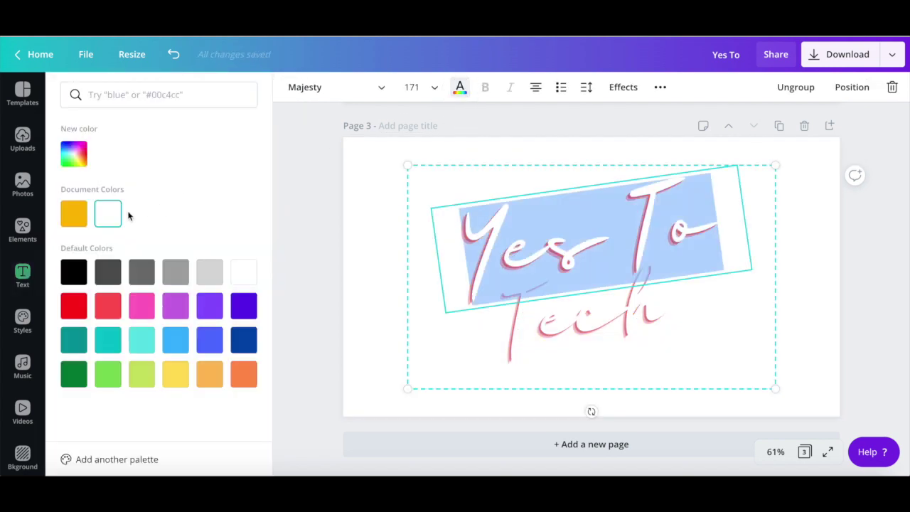
pyautogui.click(74, 213)
pyautogui.doubleClick(533, 321)
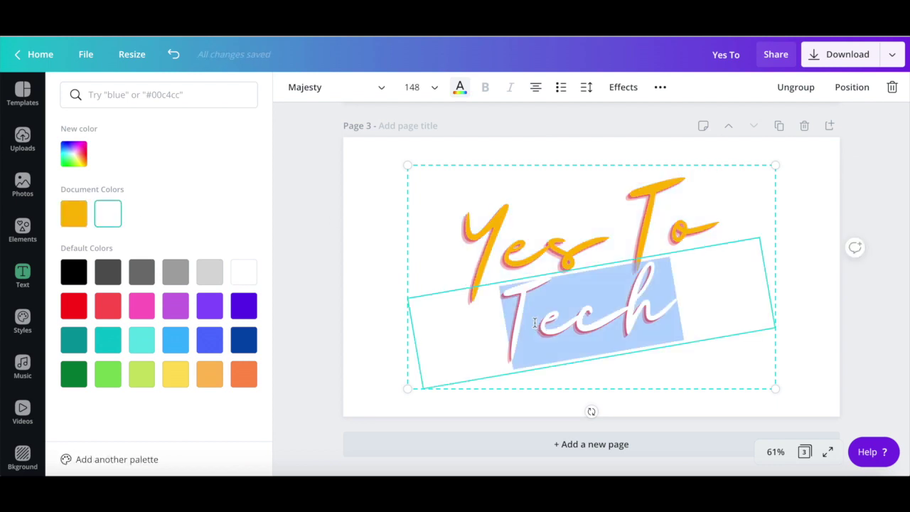
pyautogui.click(74, 213)
pyautogui.click(306, 239)
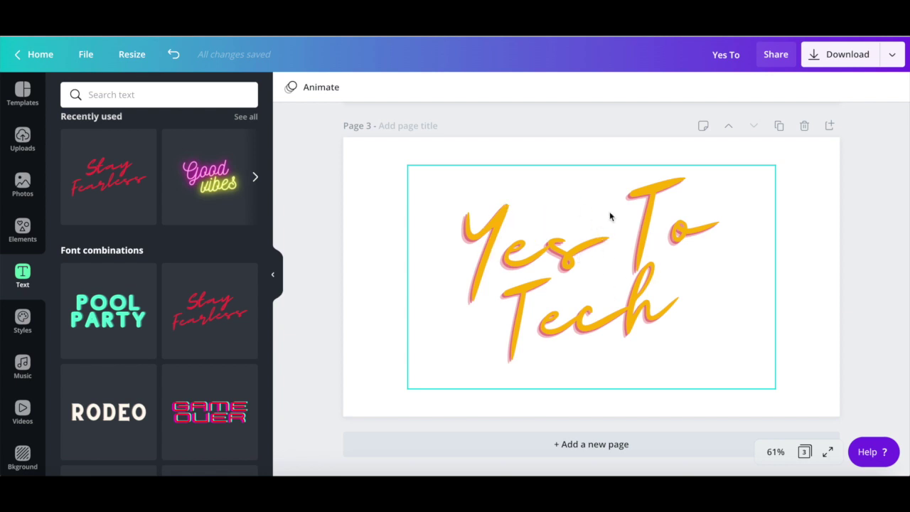
pyautogui.click(828, 125)
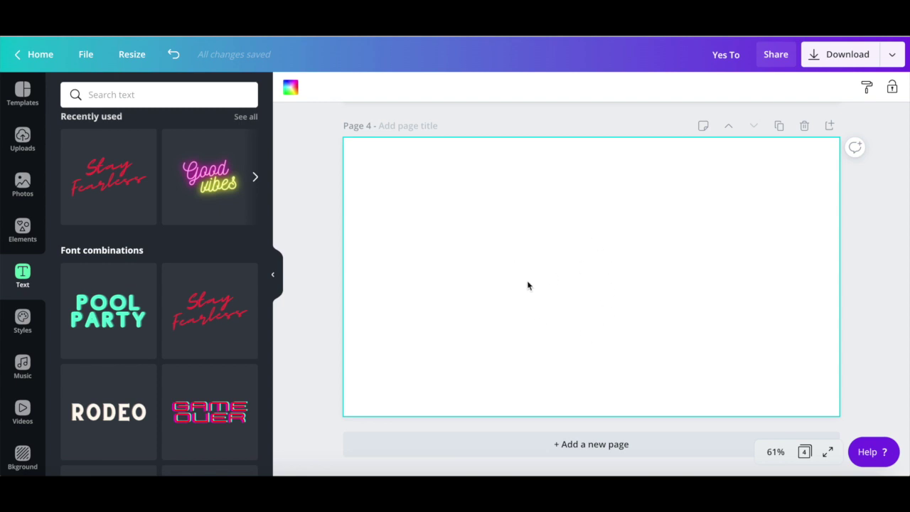
# Fill page 4's background with dark colour #2e333b
pyautogui.click(290, 87)
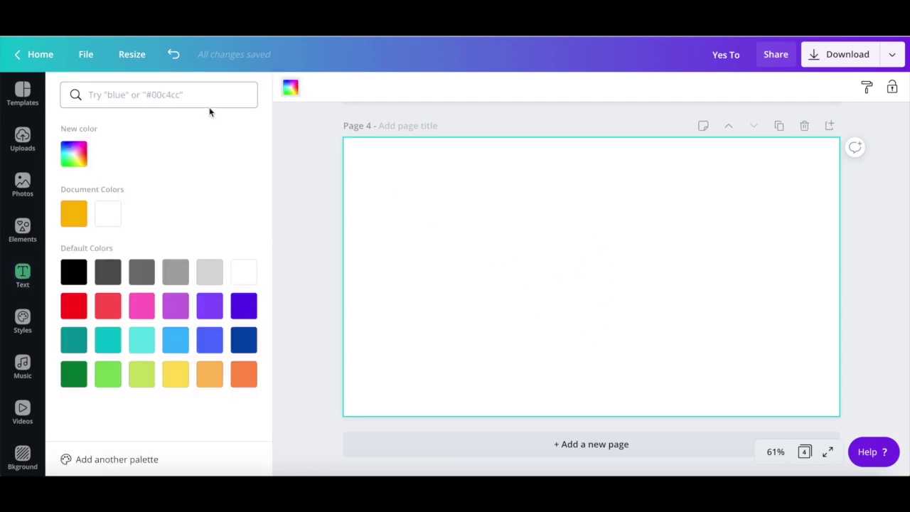
pyautogui.write('2e333b')
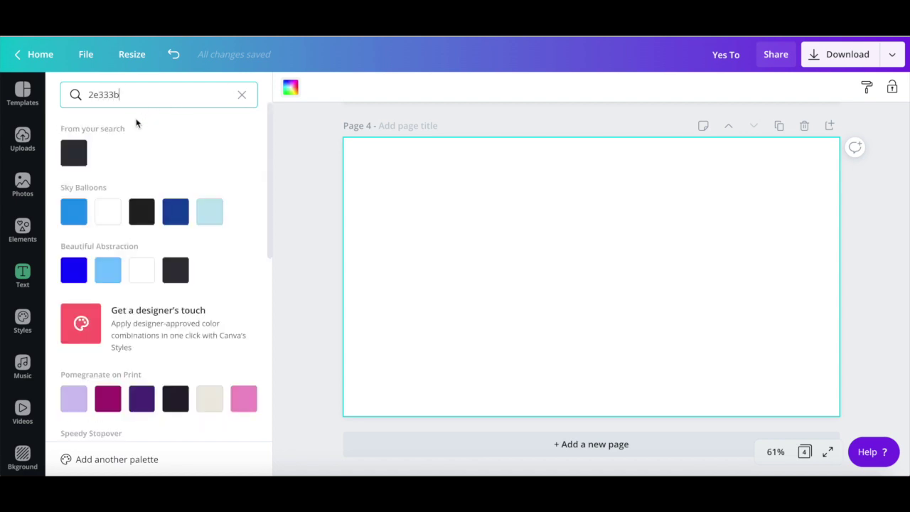
pyautogui.click(86, 155)
pyautogui.click(313, 204)
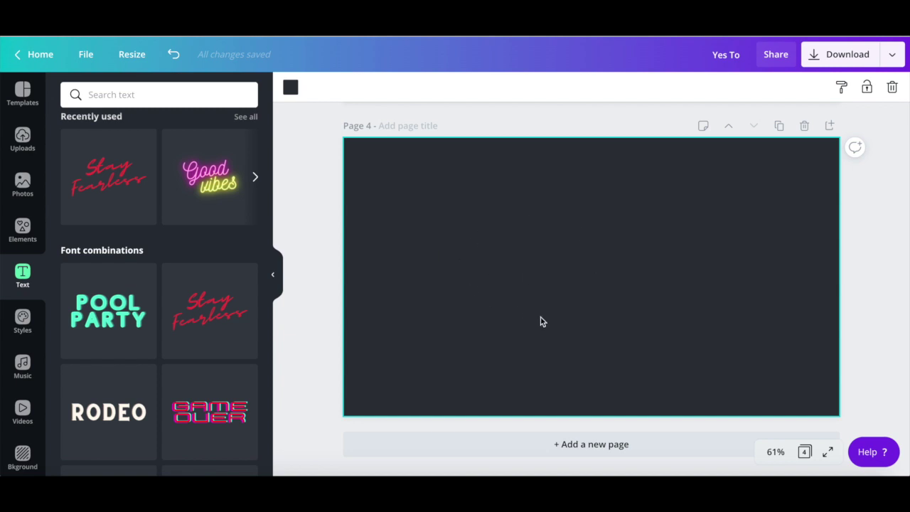
# Add the Good vibes neon text and retype it as 'tutorials' and 'for'
pyautogui.scroll(3, 232, 298)
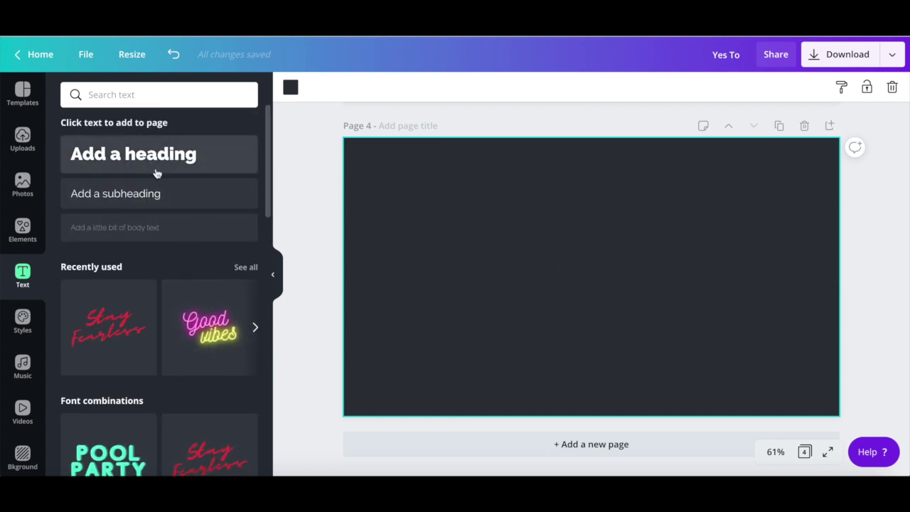
pyautogui.scroll(-3, 147, 211)
pyautogui.scroll(-1, 145, 214)
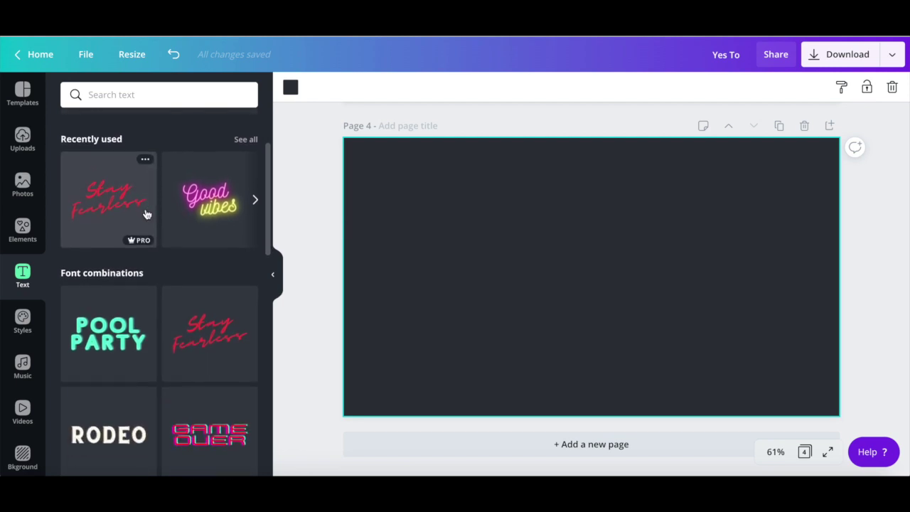
pyautogui.click(210, 202)
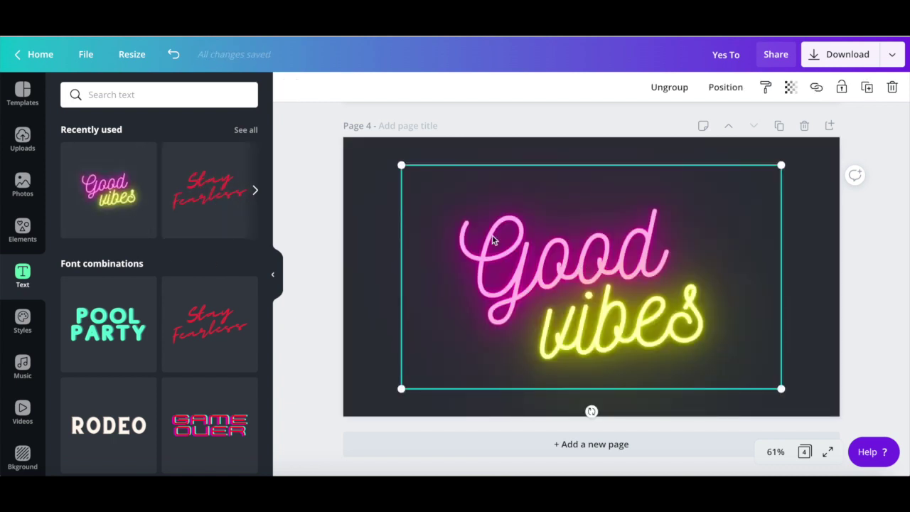
pyautogui.doubleClick(541, 260)
pyautogui.write('tutorials')
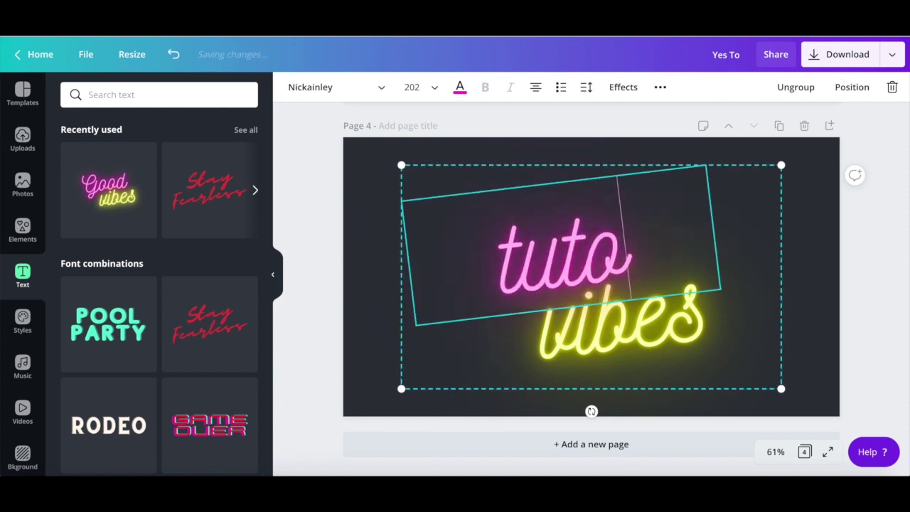
pyautogui.doubleClick(589, 337)
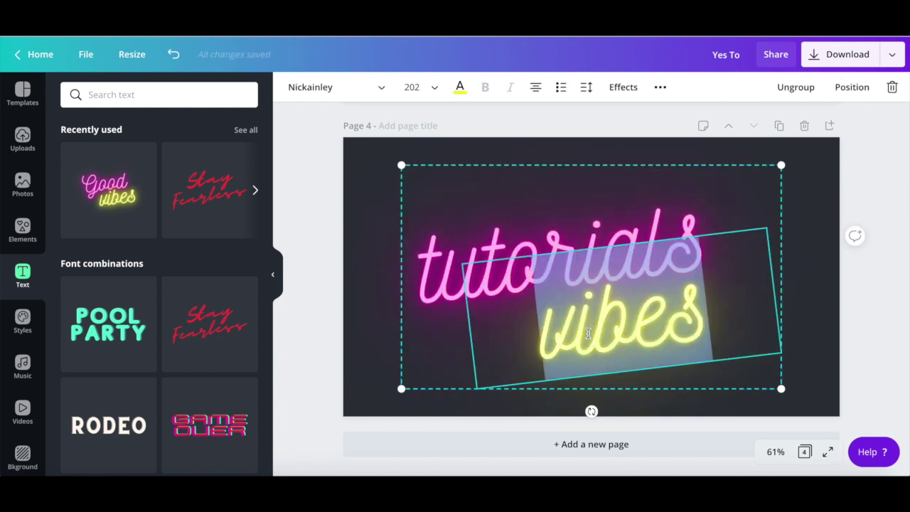
pyautogui.write('for')
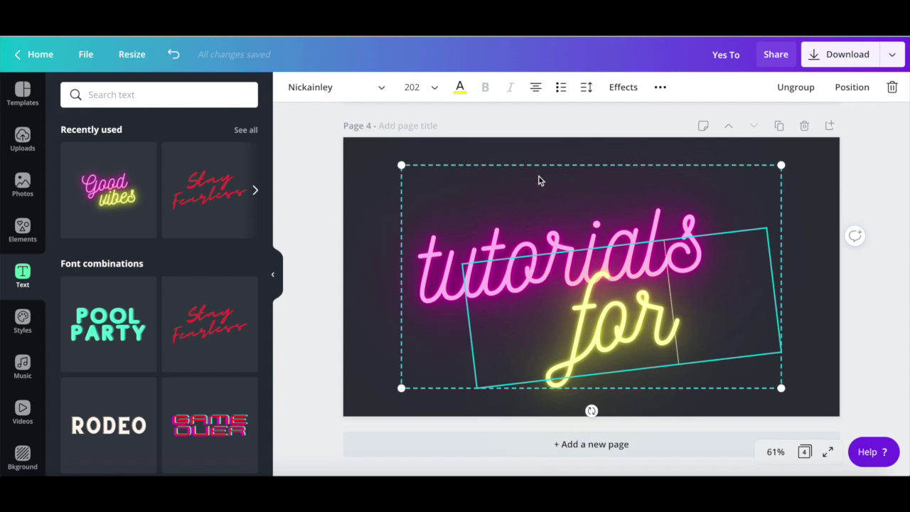
# Colour 'tutorials' white and 'for' gold
pyautogui.click(515, 244)
pyautogui.doubleClick(512, 242)
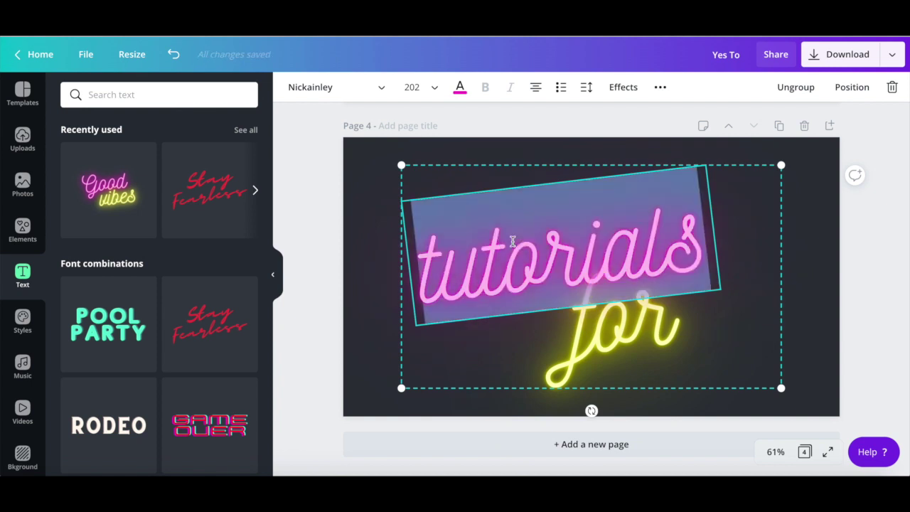
pyautogui.click(460, 87)
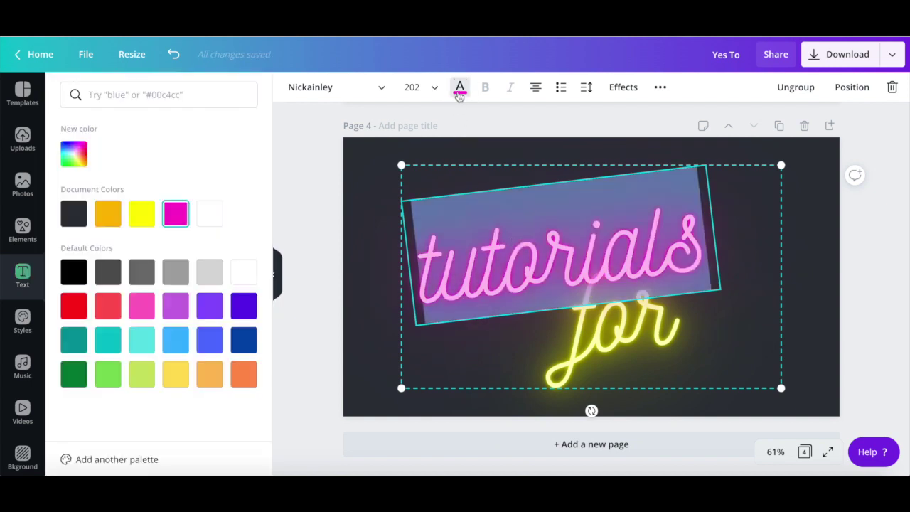
pyautogui.click(213, 211)
pyautogui.click(607, 349)
pyautogui.doubleClick(606, 349)
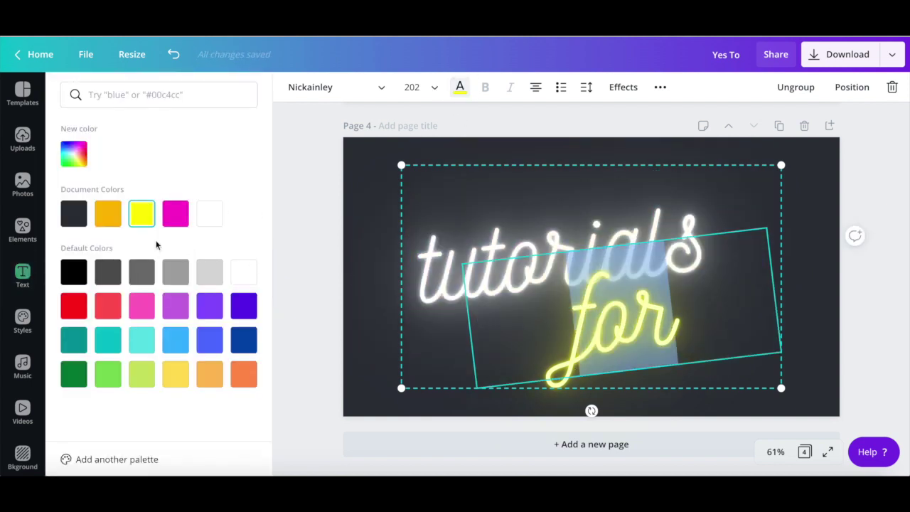
pyautogui.click(107, 222)
pyautogui.click(300, 207)
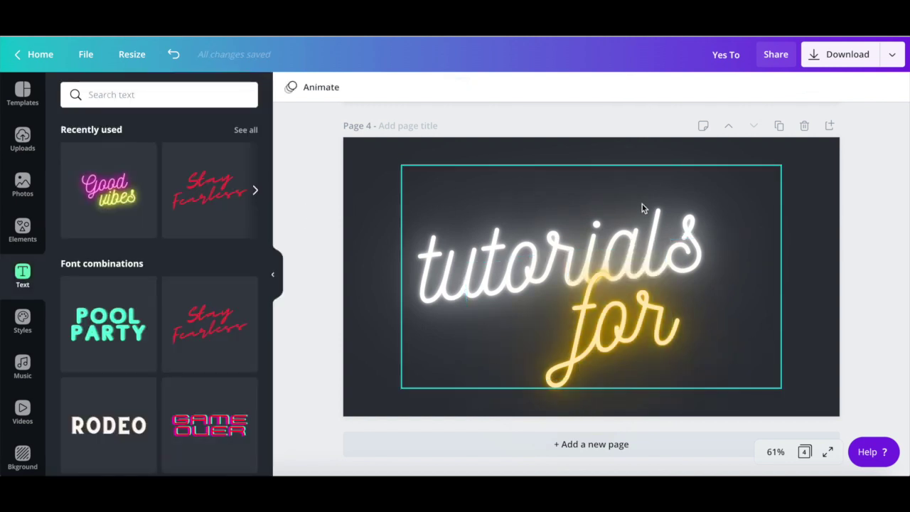
# Duplicate page 4 as page 5 and resize 'tutorials' to 104 and 'for' to 144
pyautogui.click(779, 125)
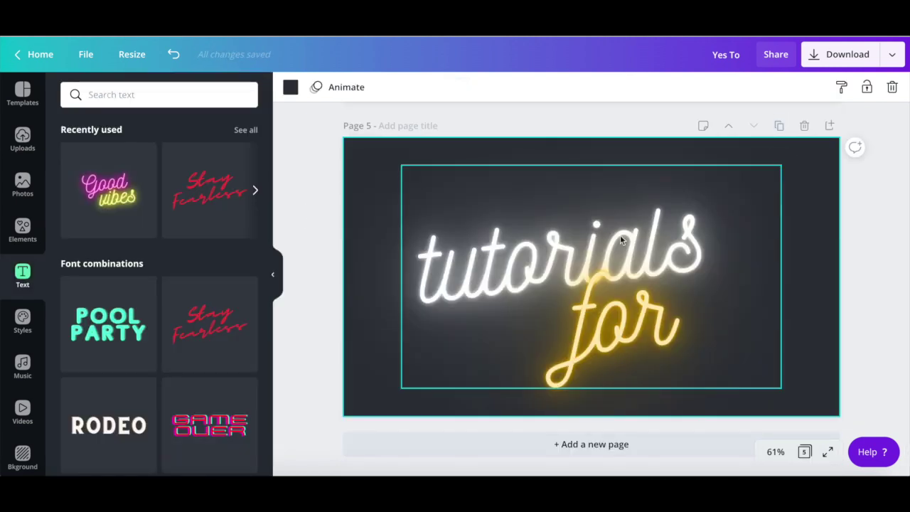
pyautogui.click(457, 250)
pyautogui.doubleClick(457, 251)
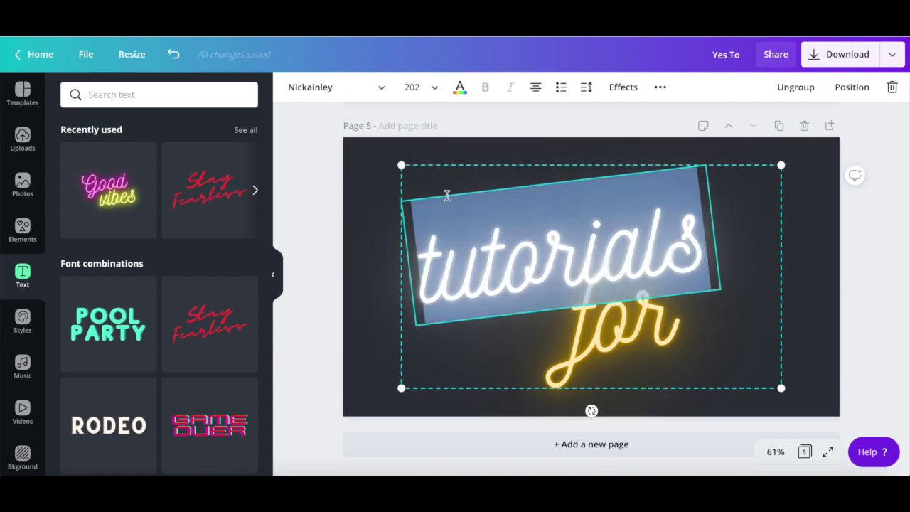
pyautogui.click(431, 91)
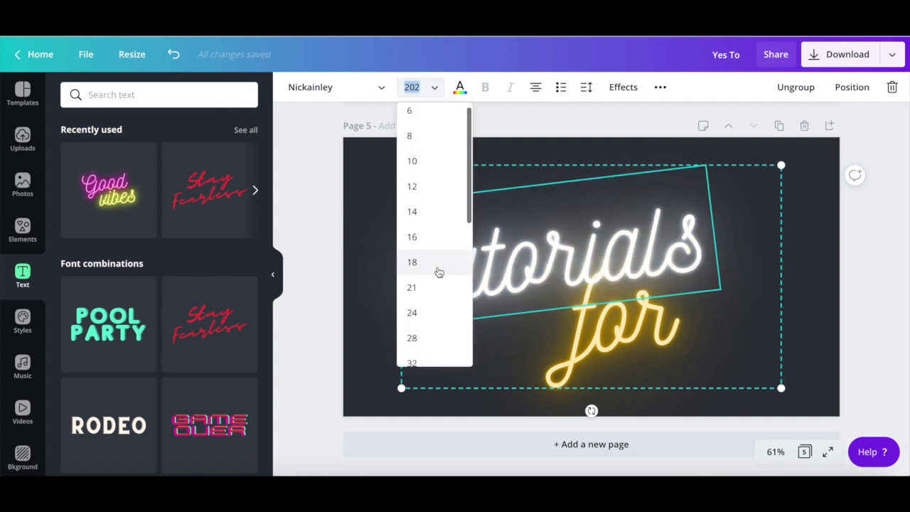
pyautogui.scroll(-5, 433, 337)
pyautogui.click(433, 303)
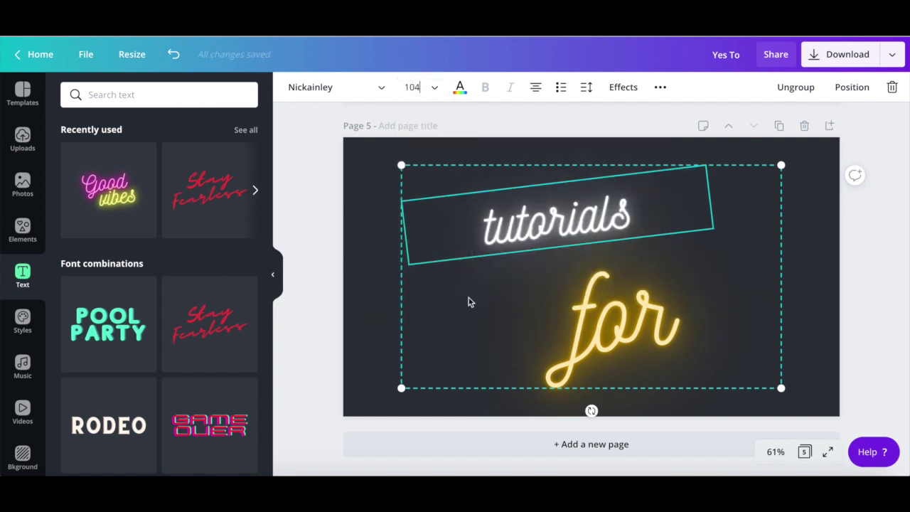
pyautogui.doubleClick(596, 313)
pyautogui.click(435, 88)
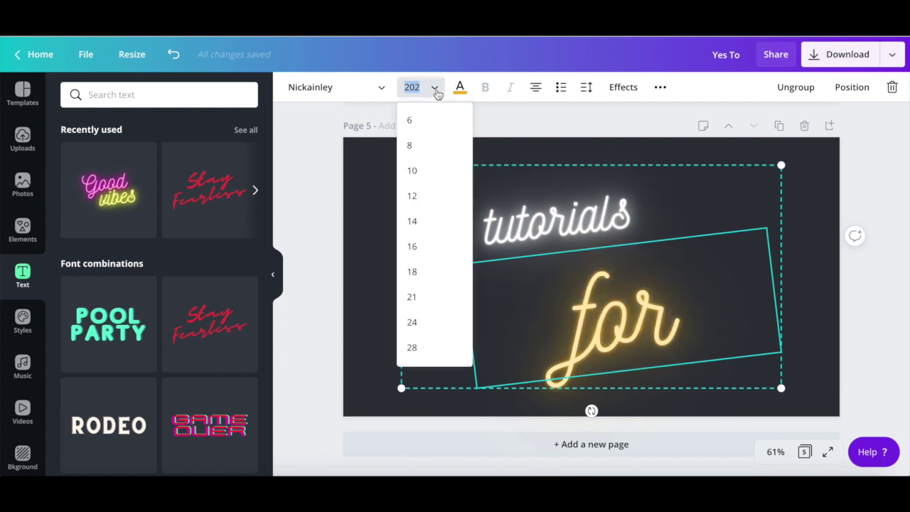
pyautogui.scroll(-5, 429, 266)
pyautogui.click(428, 350)
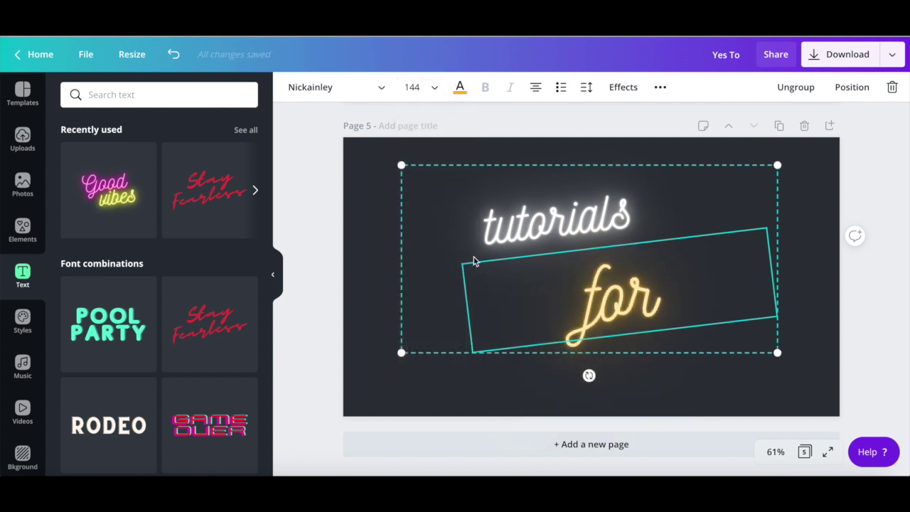
# Retype the words as 'non-techie' and 'entrepreneurs' at size 120, moving the group lower
pyautogui.doubleClick(520, 225)
pyautogui.write('non-')
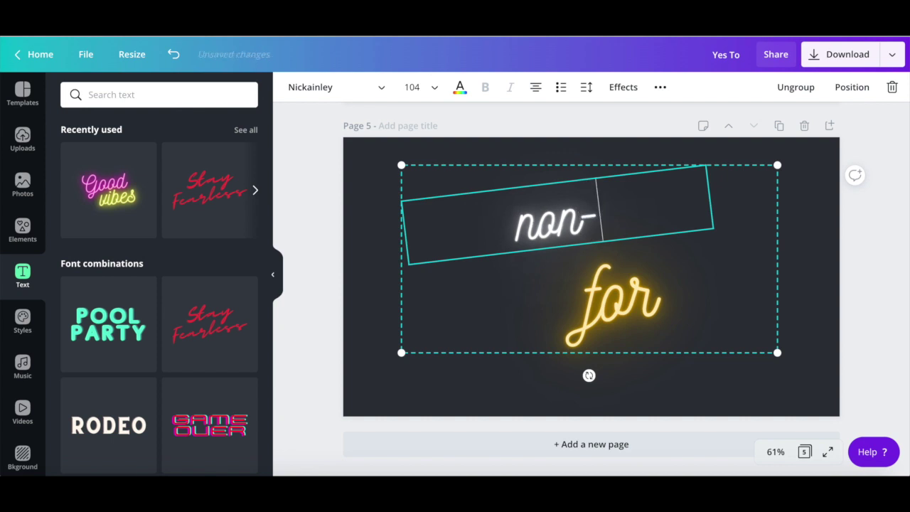
pyautogui.write('techie')
pyautogui.click(615, 299)
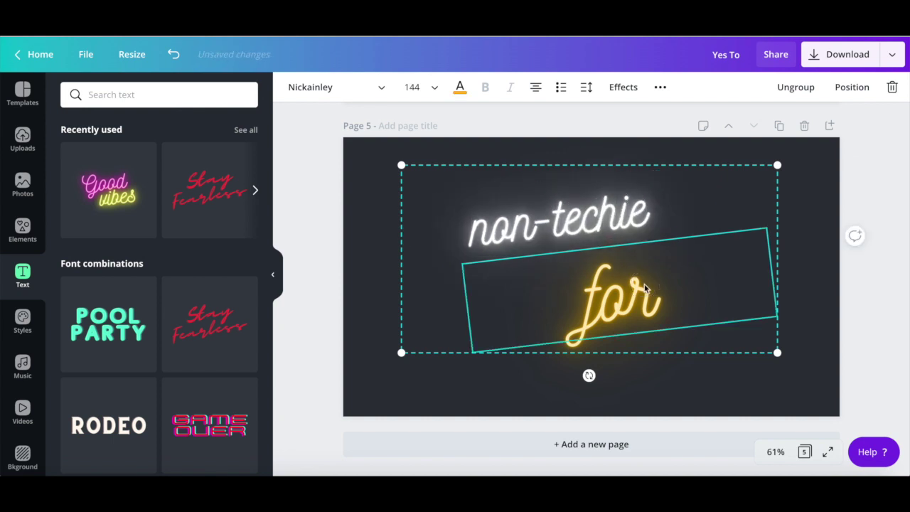
pyautogui.doubleClick(615, 299)
pyautogui.write('entrepr')
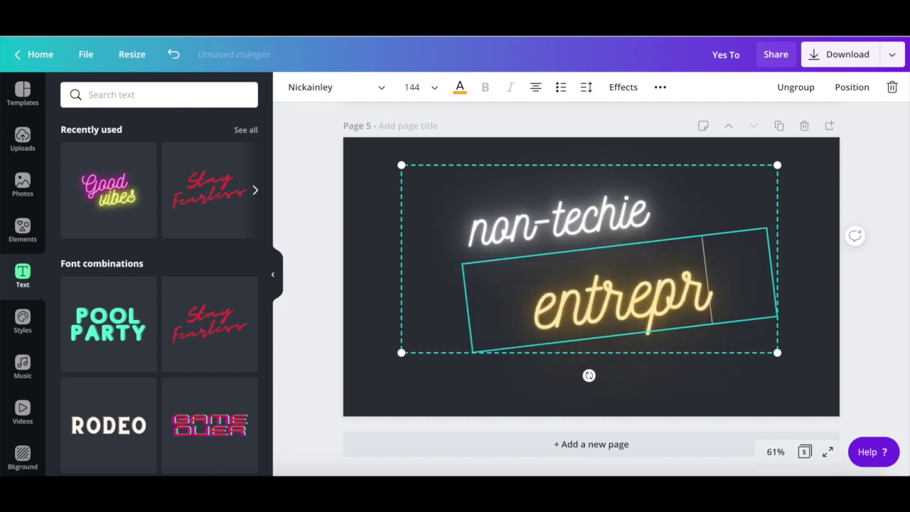
pyautogui.write('eneurs')
pyautogui.hotkey('ctrl', 'a')
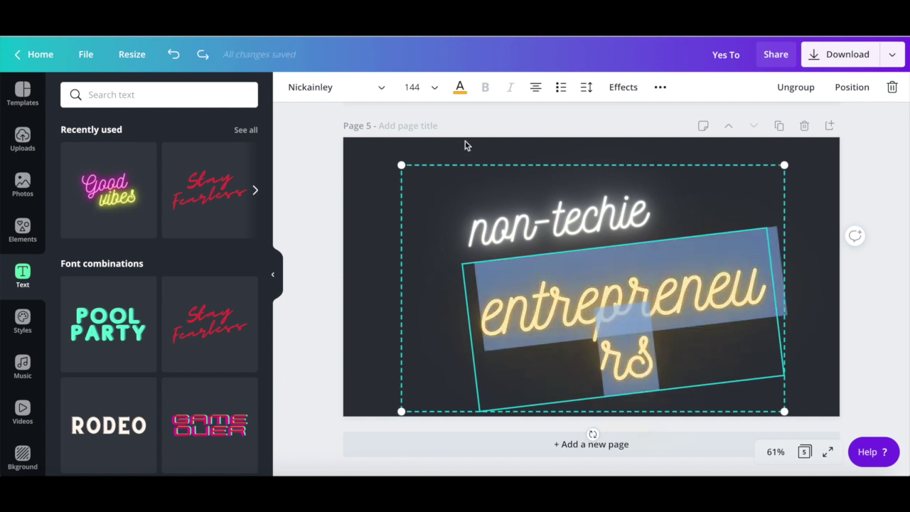
pyautogui.click(431, 87)
pyautogui.click(431, 325)
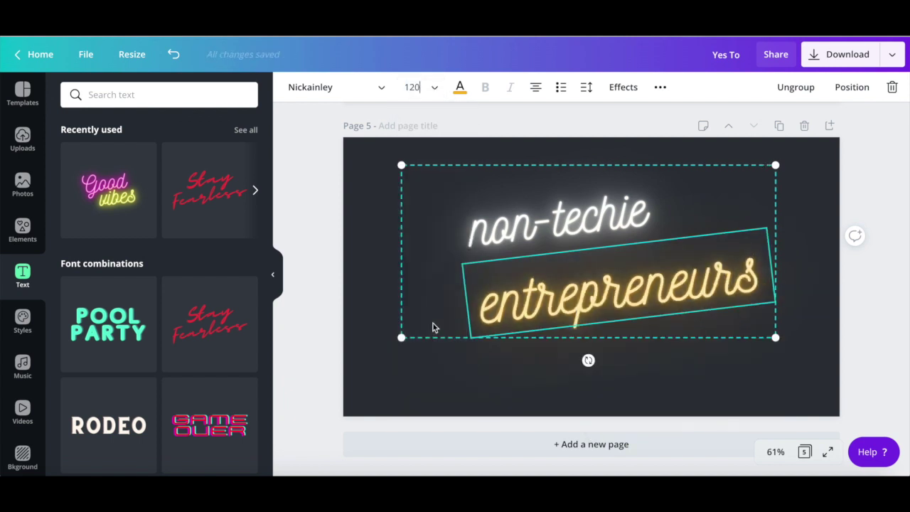
pyautogui.click(908, 285)
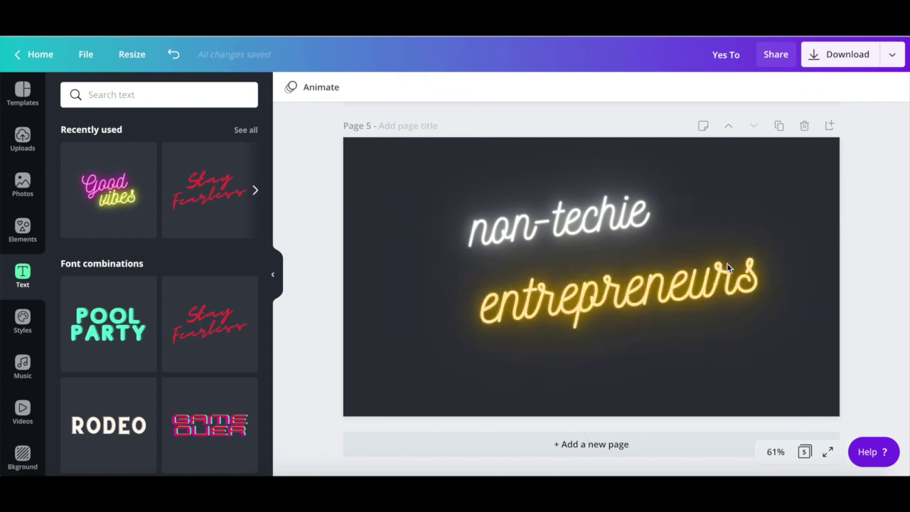
pyautogui.click(678, 247)
pyautogui.moveTo(678, 248); pyautogui.dragTo(682, 279)
# Recolour 'non-techie' yellow and 'entrepreneurs' white
pyautogui.scroll(1, 510, 299)
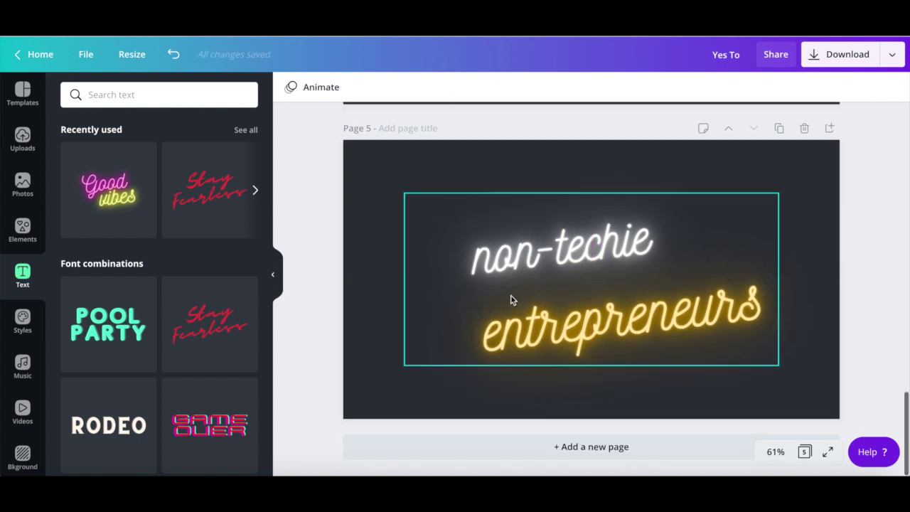
pyautogui.doubleClick(510, 263)
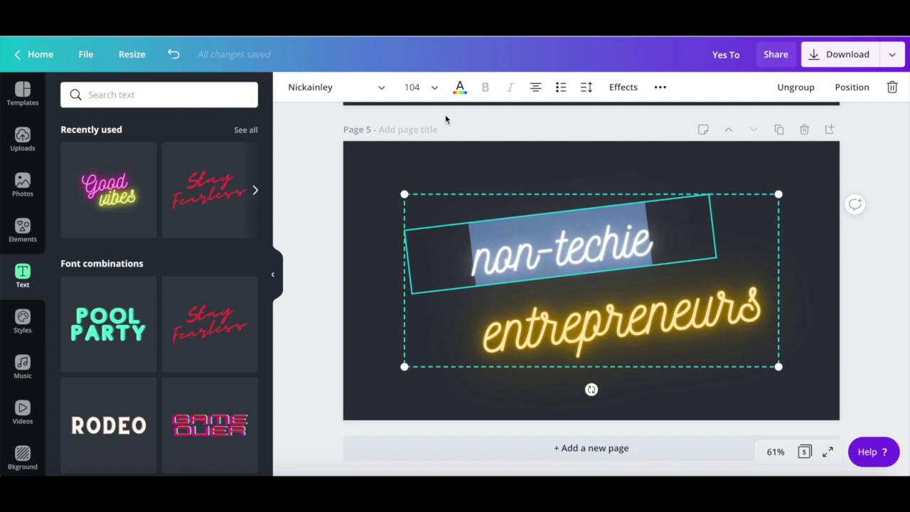
pyautogui.click(460, 87)
pyautogui.click(109, 215)
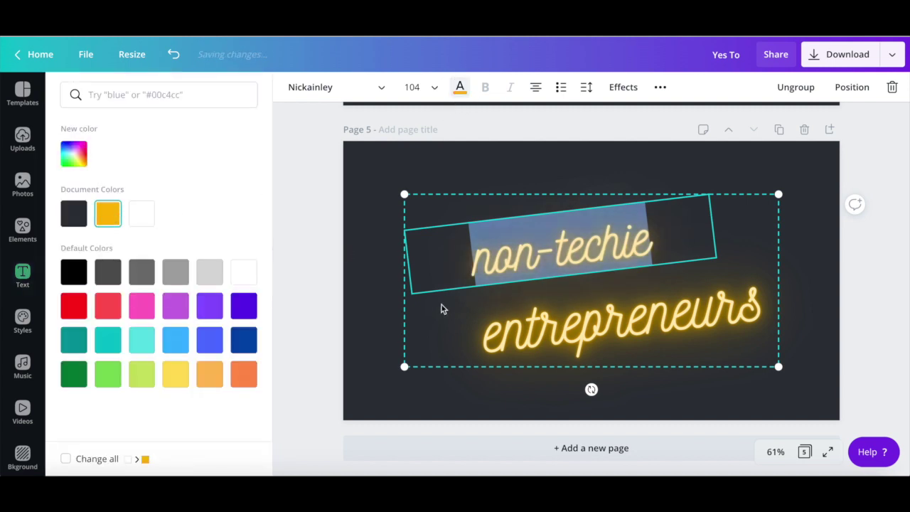
pyautogui.doubleClick(517, 327)
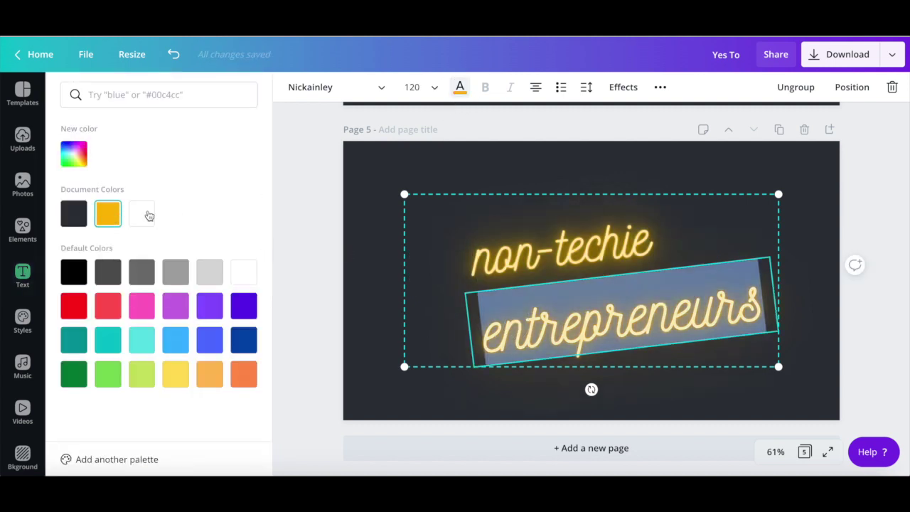
pyautogui.click(146, 215)
pyautogui.click(310, 230)
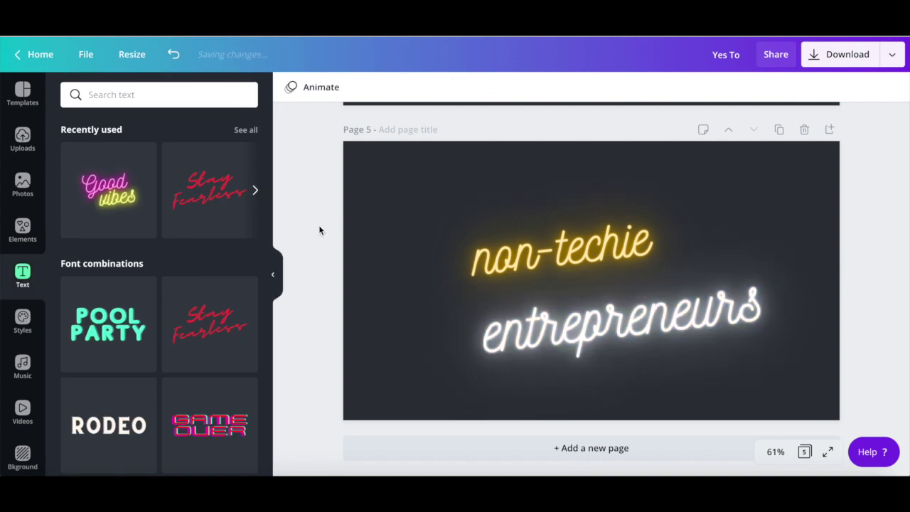
# Set the neon text to font size 144 and add a new sixth page
pyautogui.click(491, 260)
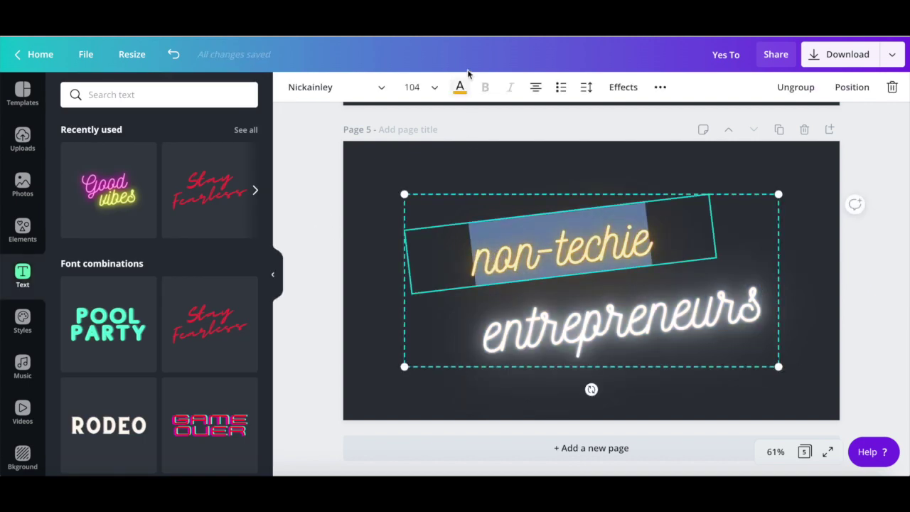
pyautogui.click(429, 87)
pyautogui.click(425, 351)
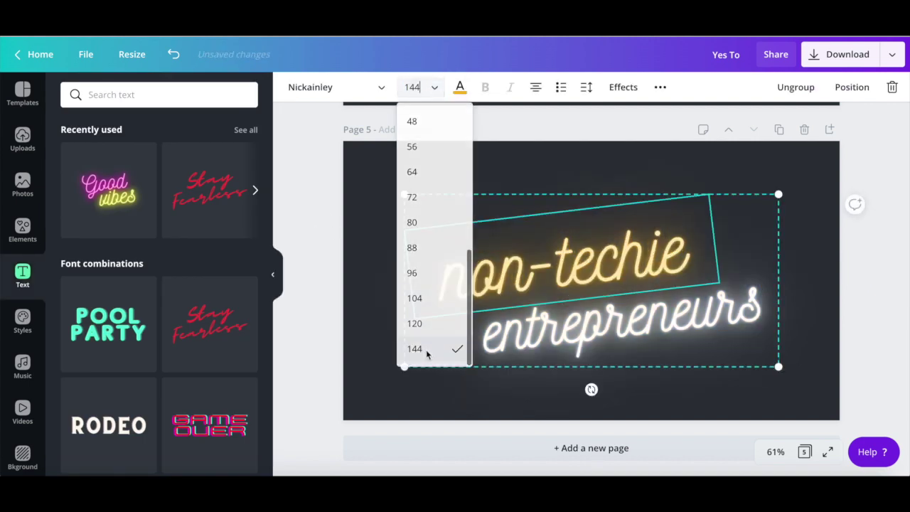
pyautogui.click(307, 304)
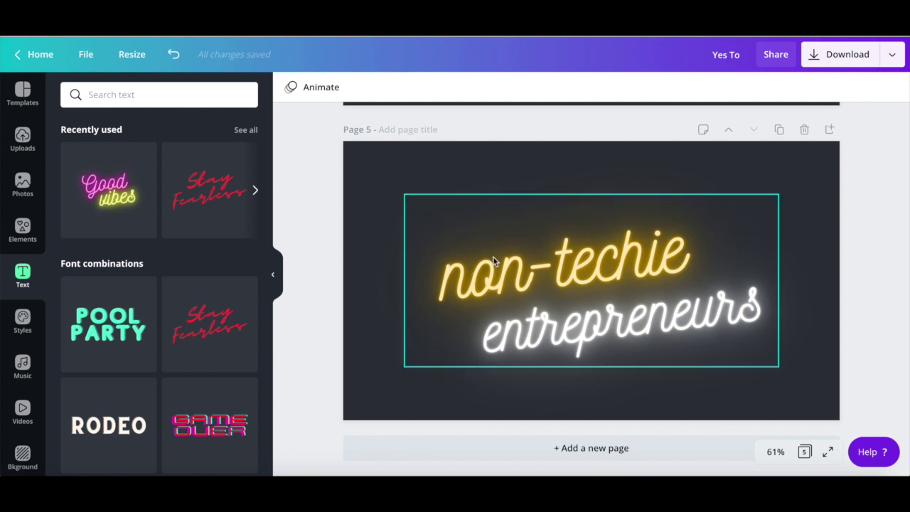
pyautogui.click(832, 130)
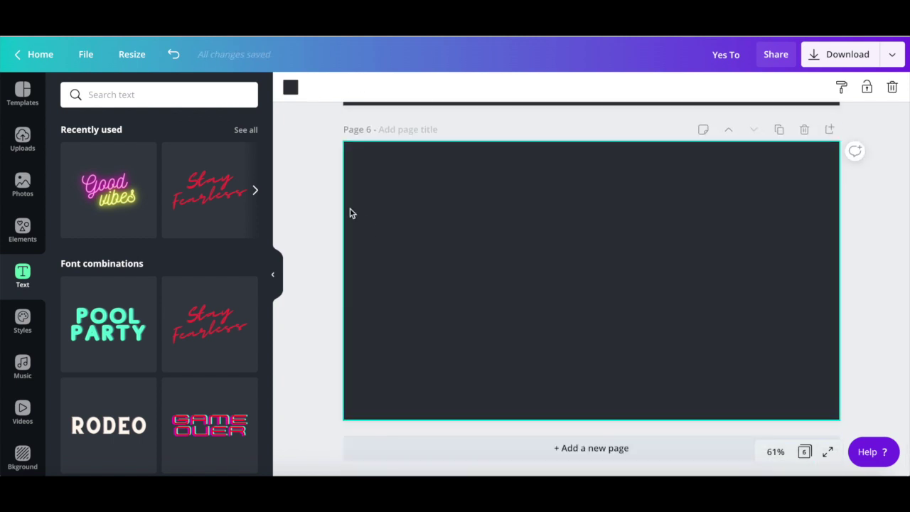
# Make page 6 white and add the red SUBSCRIBE button sticker from a 'subscribe' element search
pyautogui.click(288, 91)
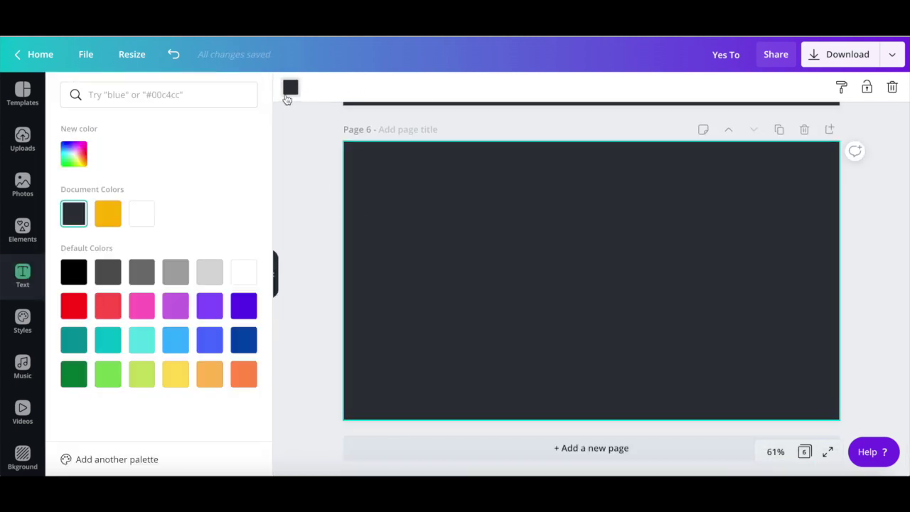
pyautogui.click(141, 213)
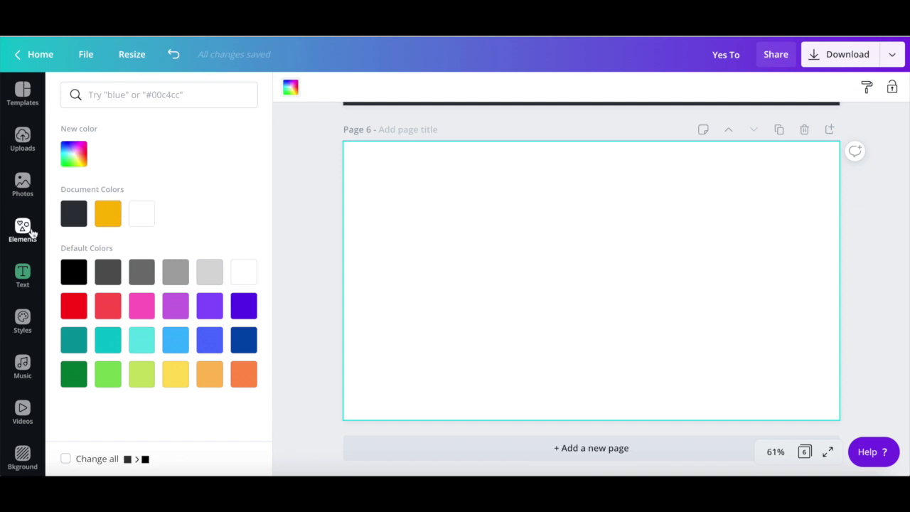
pyautogui.click(23, 229)
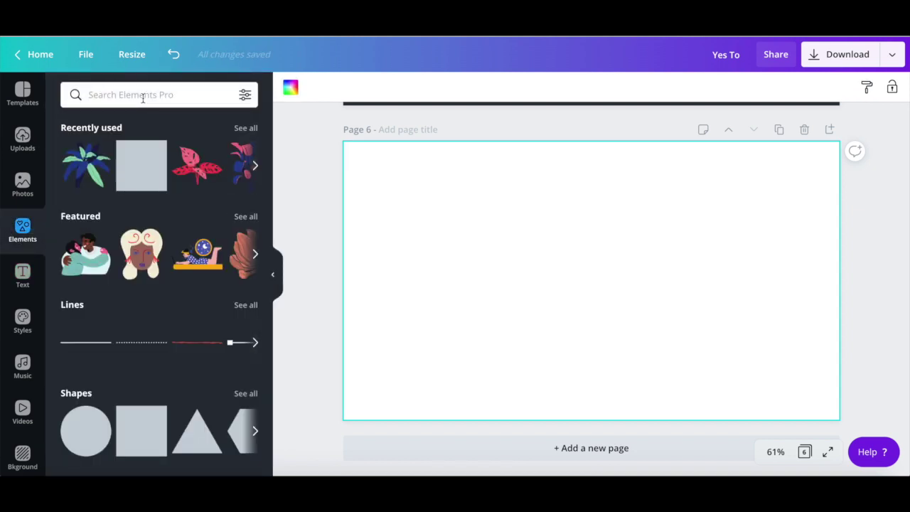
pyautogui.click(142, 95)
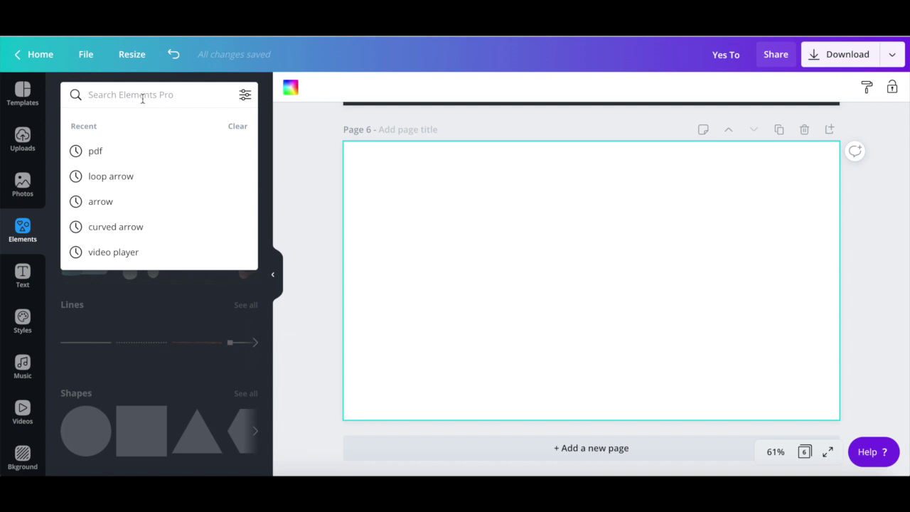
pyautogui.write('subscribe')
pyautogui.press('Return')
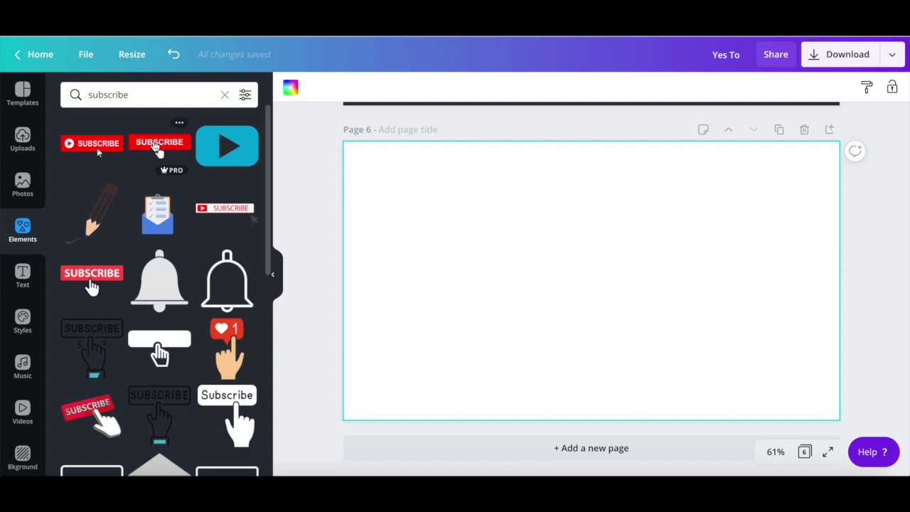
pyautogui.click(158, 145)
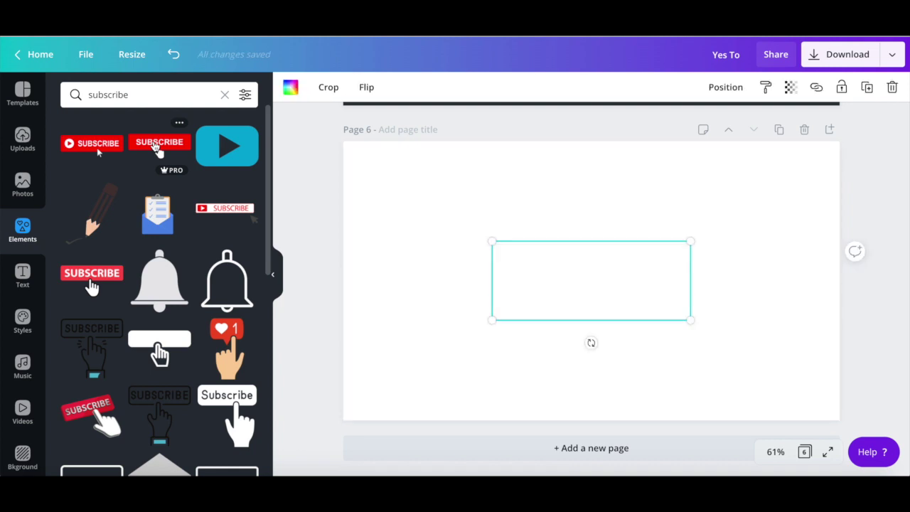
pyautogui.press('Escape')
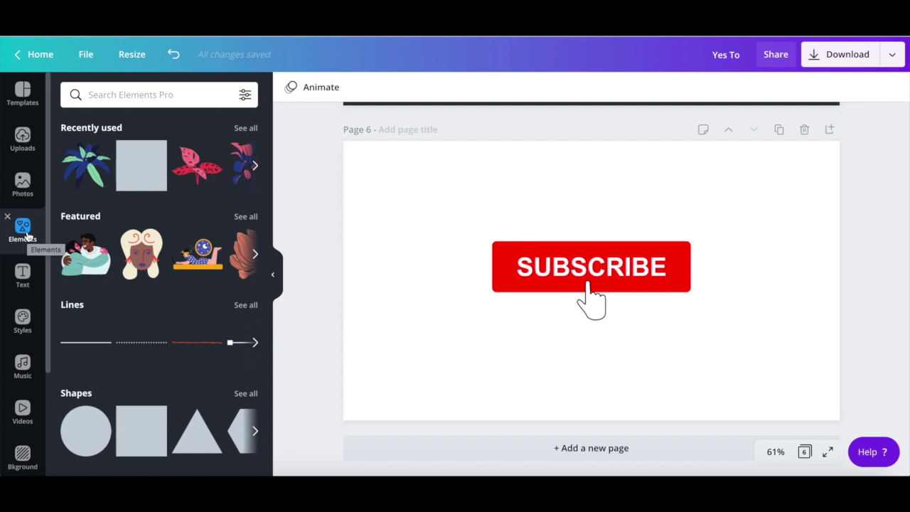
# Browse the full list of sticker categories in the Elements panel
pyautogui.scroll(-3, 153, 207)
pyautogui.scroll(-4, 158, 206)
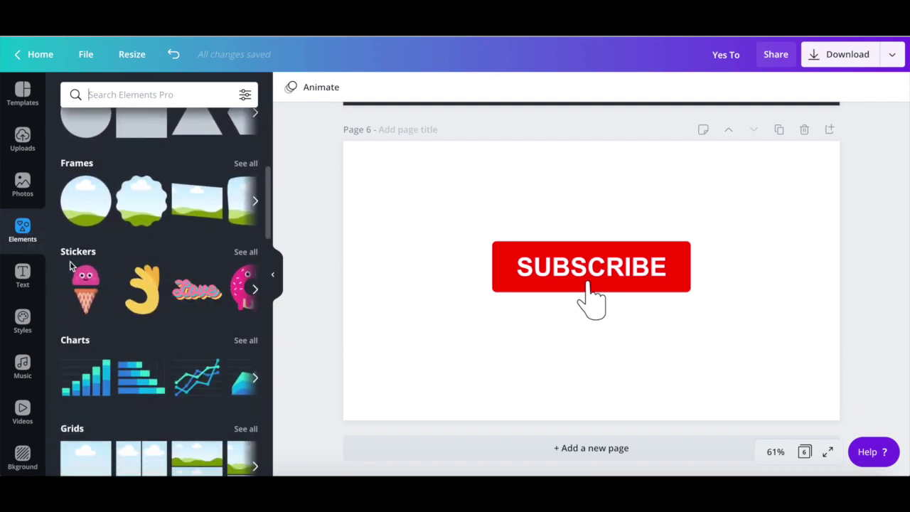
pyautogui.click(238, 254)
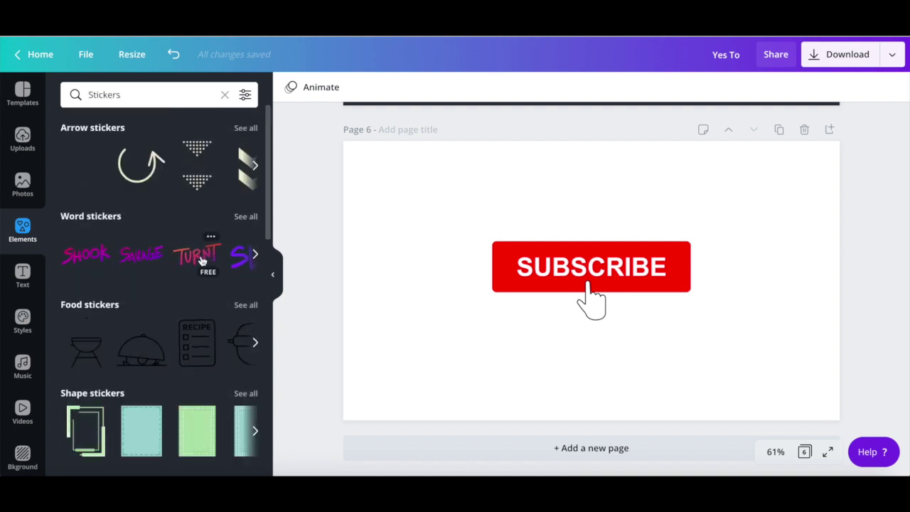
pyautogui.scroll(-4, 201, 261)
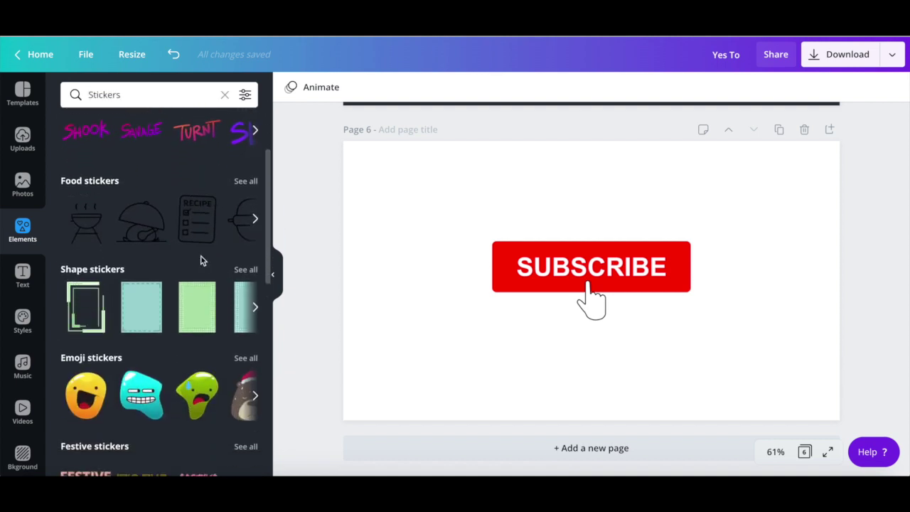
pyautogui.scroll(-3, 201, 261)
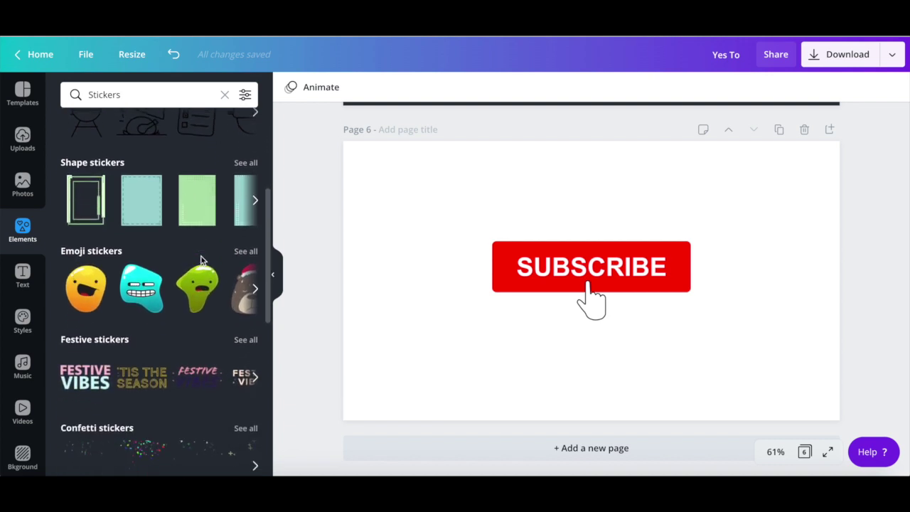
pyautogui.scroll(4, 201, 260)
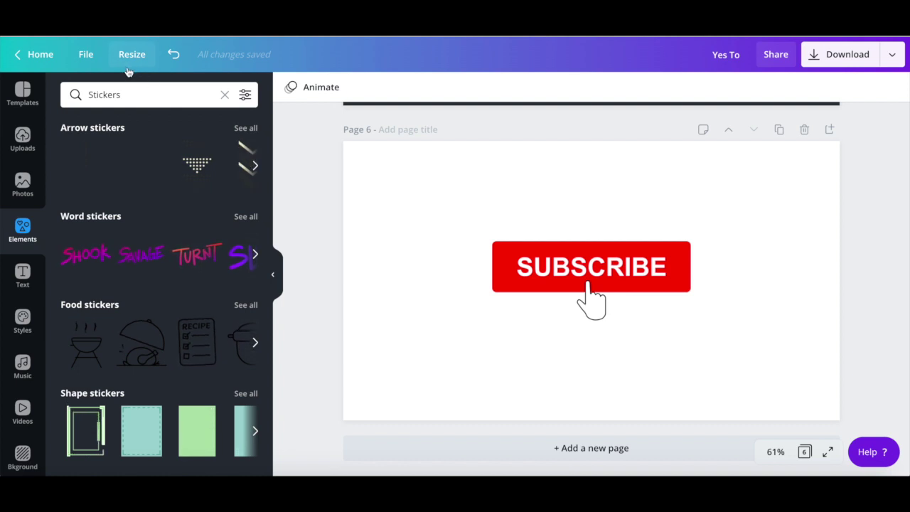
# Undo the last edit and delete the red SUBSCRIBE sticker from page 6
pyautogui.hotkey('ctrl', 'z')
pyautogui.click(584, 168)
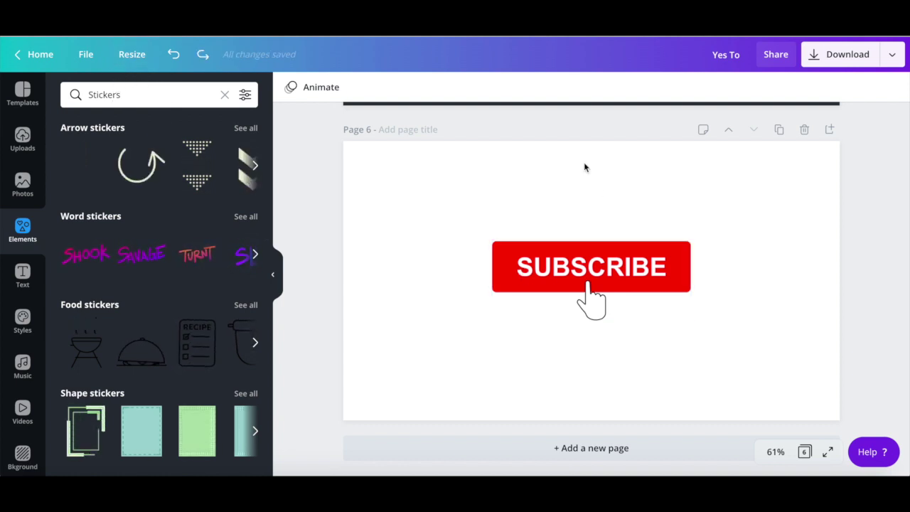
pyautogui.click(585, 291)
pyautogui.press('Delete')
# Search 'subscribe' stickers, try the pink SUBSCRIBE sticker, then undo back to the red button
pyautogui.click(186, 100)
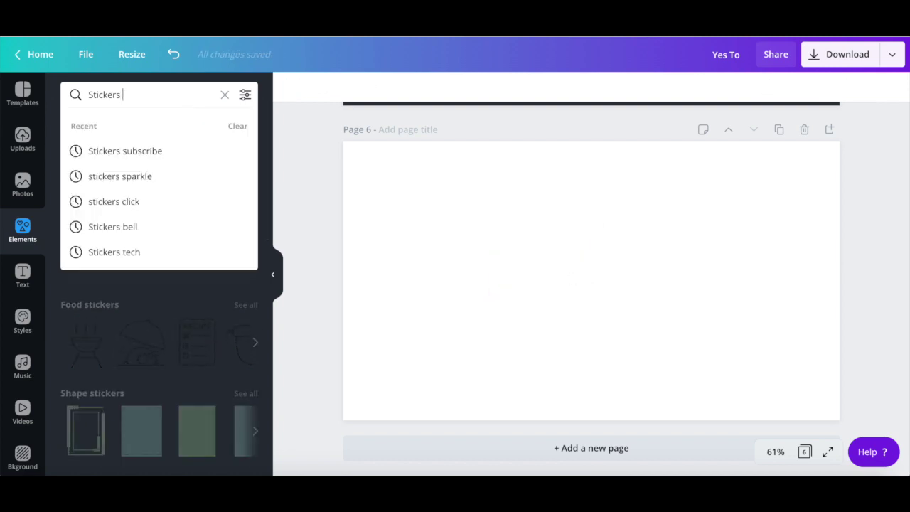
pyautogui.write('subscribe')
pyautogui.press('Return')
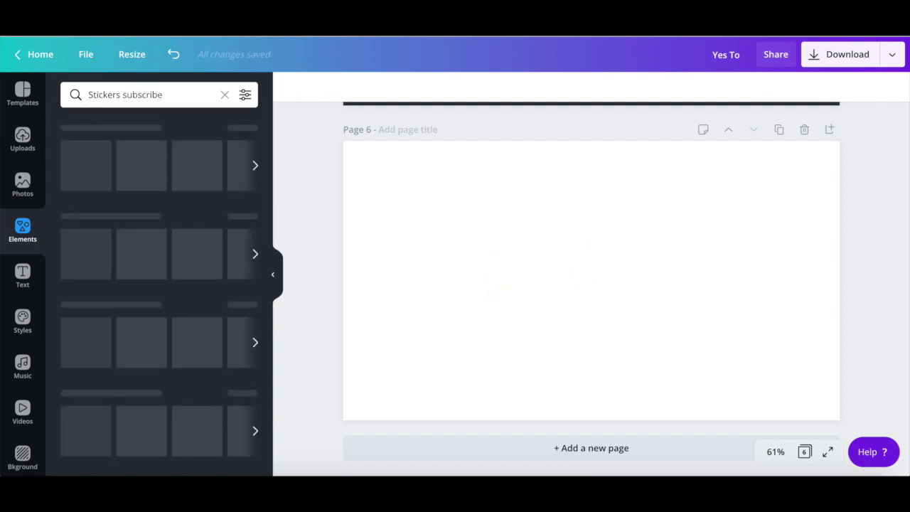
pyautogui.click(87, 149)
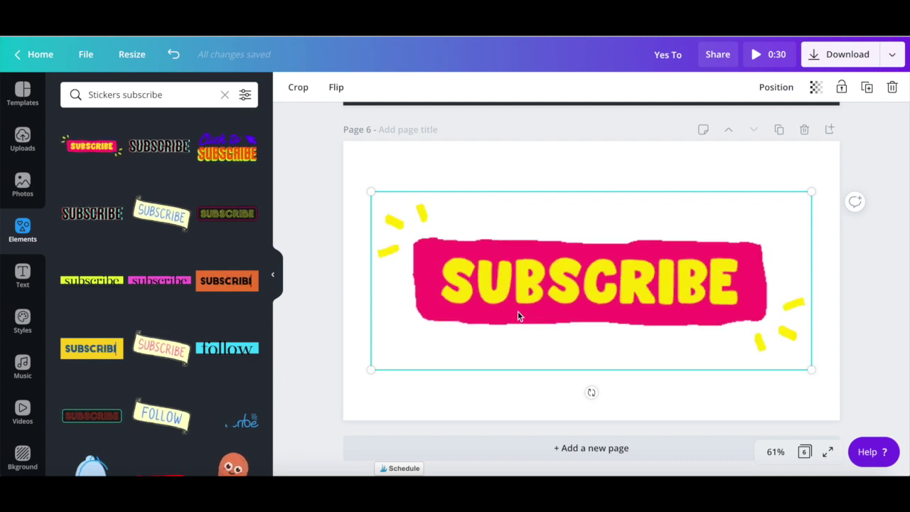
pyautogui.click(173, 54)
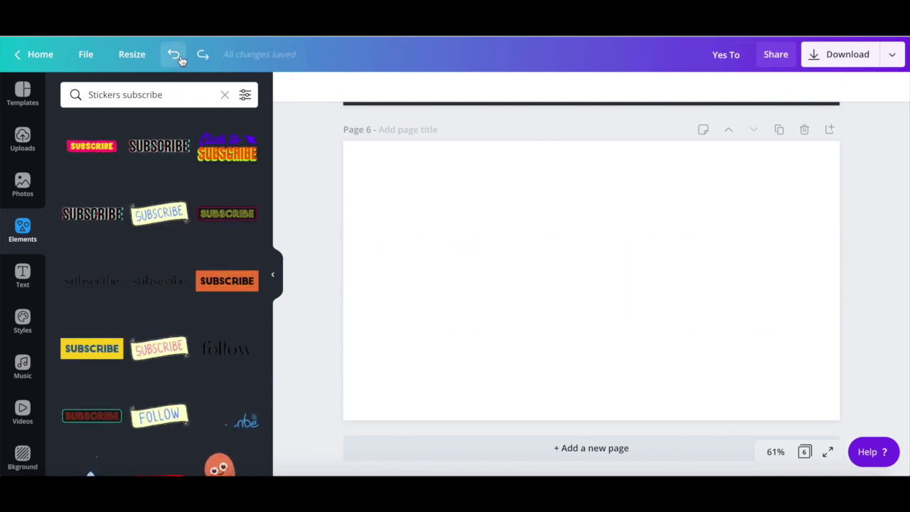
pyautogui.click(173, 54)
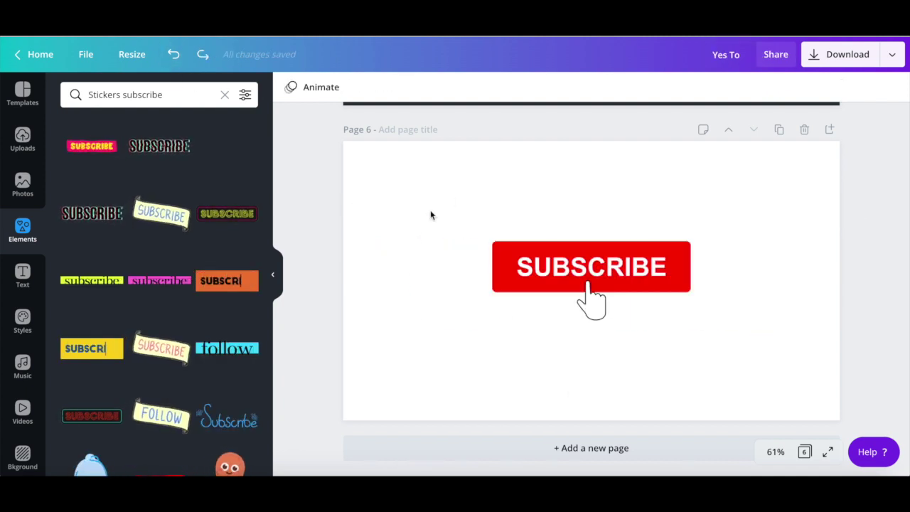
# Change the sticker search to 'clap' and browse the results
pyautogui.doubleClick(128, 95)
pyautogui.write('clap')
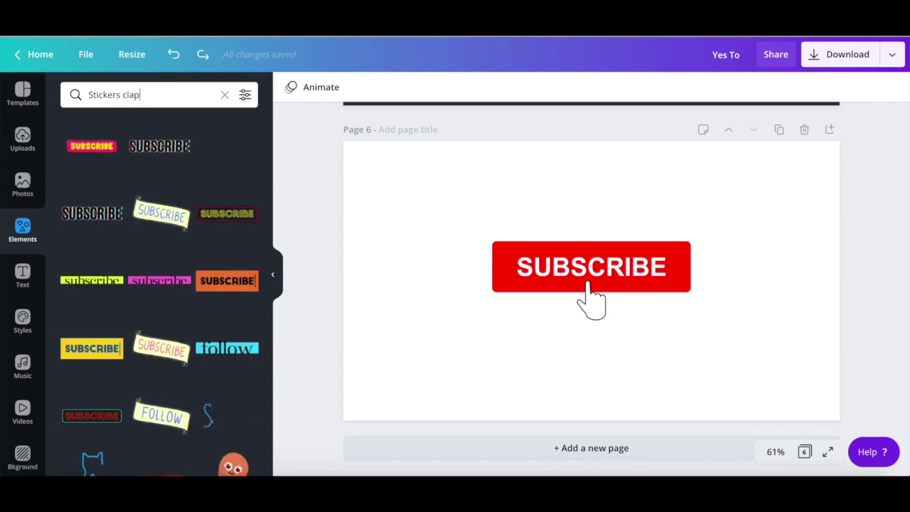
pyautogui.press('Return')
pyautogui.scroll(-3, 153, 148)
# Add a clapping-hands sticker to page 6, shrink it, and place it beside the SUBSCRIBE button
pyautogui.scroll(-3, 153, 148)
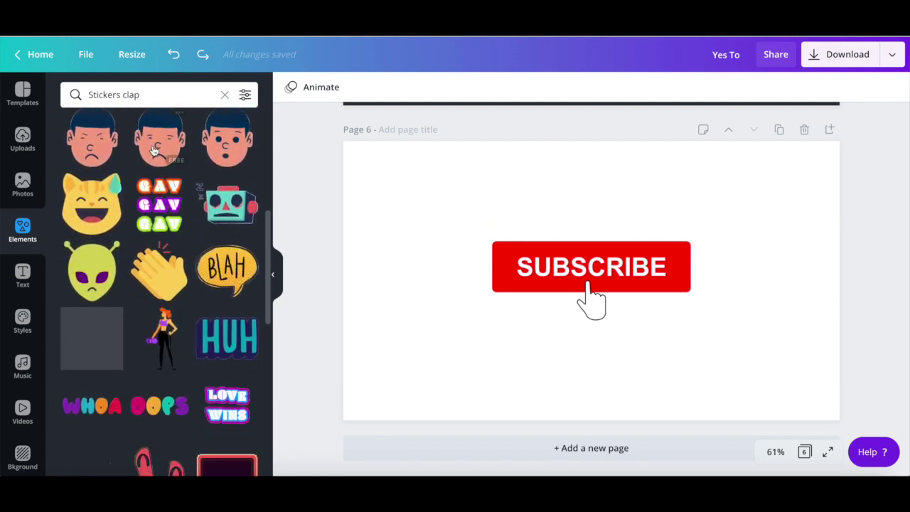
pyautogui.click(159, 254)
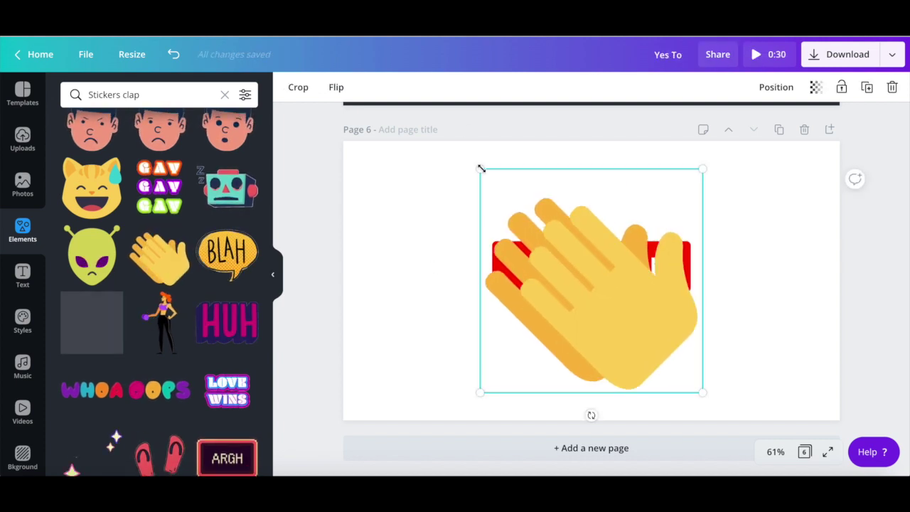
pyautogui.moveTo(480, 169); pyautogui.dragTo(610, 300)
pyautogui.moveTo(665, 340); pyautogui.dragTo(456, 351)
# Duplicate the clap sticker with Ctrl+D and position the copies at the button's other corners
pyautogui.hotkey('ctrl', 'd')
pyautogui.hotkey('ctrl', 'd')
pyautogui.moveTo(424, 314); pyautogui.dragTo(414, 189)
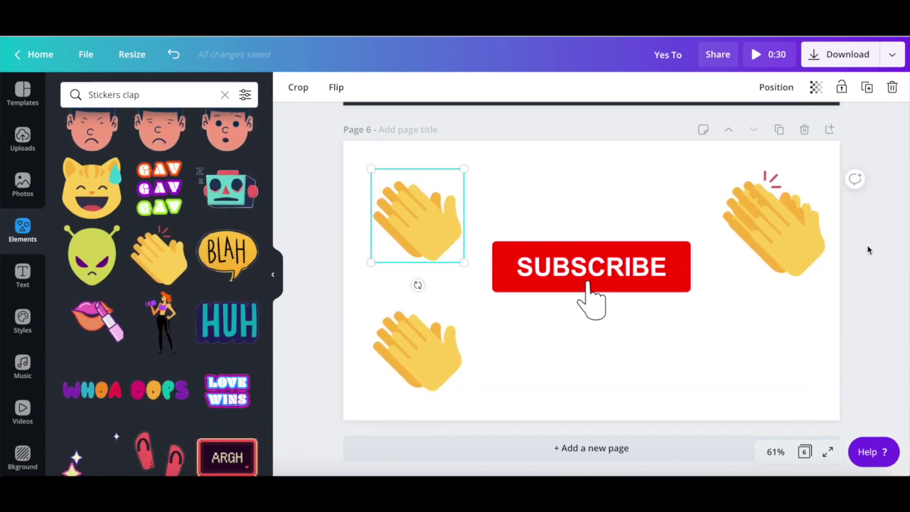
pyautogui.moveTo(785, 249); pyautogui.dragTo(787, 343)
pyautogui.scroll(5, 740, 380)
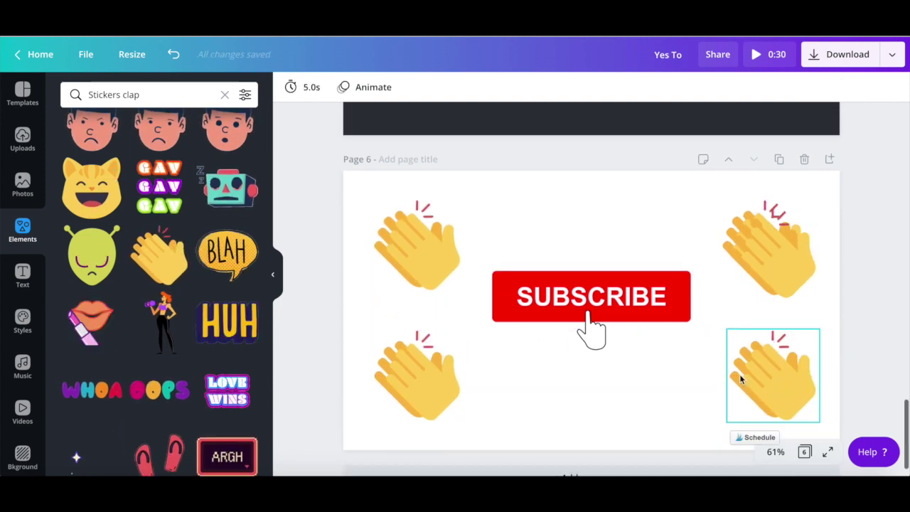
# Change the sticker search on page 5 from clap to sparkle stickers
pyautogui.scroll(2, 740, 380)
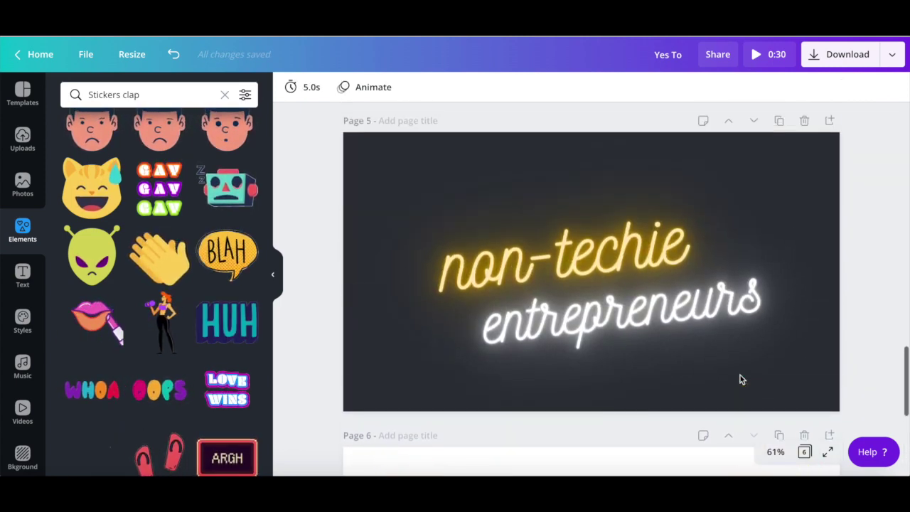
pyautogui.click(644, 239)
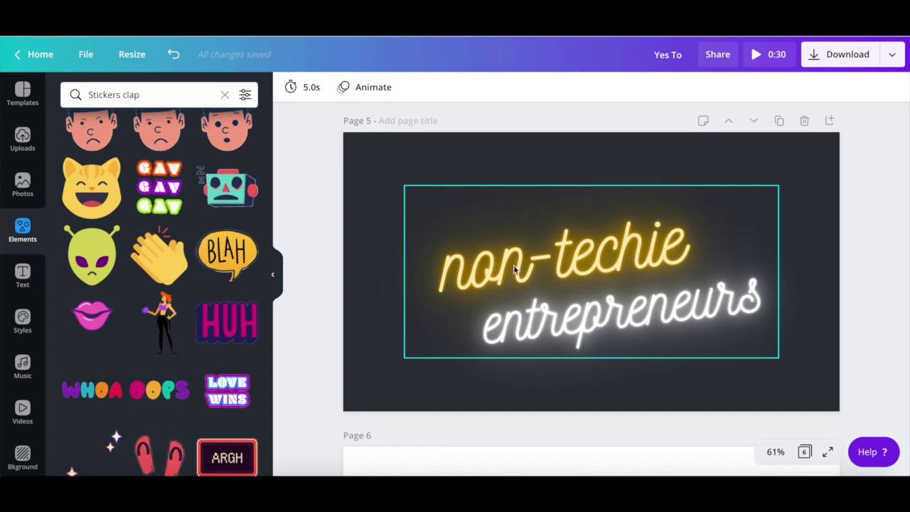
pyautogui.click(357, 173)
pyautogui.click(183, 96)
pyautogui.press('BackSpace')
pyautogui.press('BackSpace')
pyautogui.press('BackSpace')
pyautogui.press('BackSpace')
pyautogui.press('BackSpace')
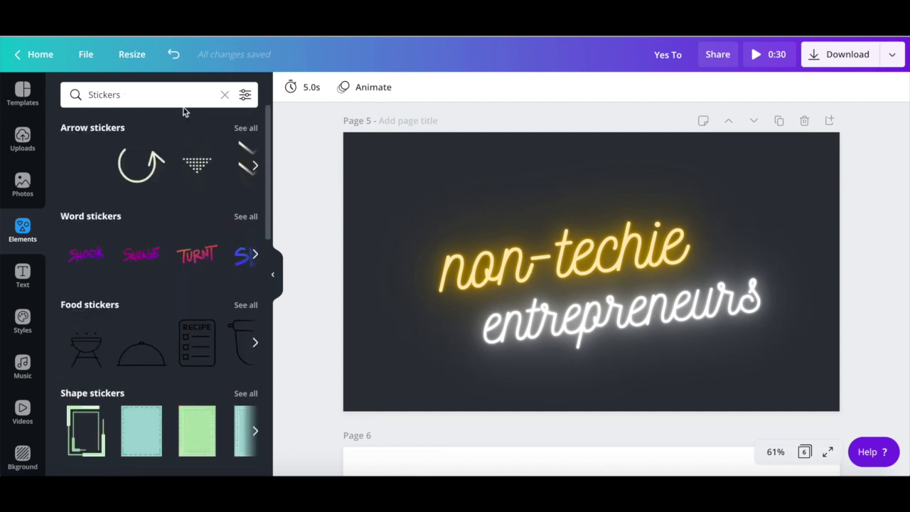
pyautogui.write('sparkle')
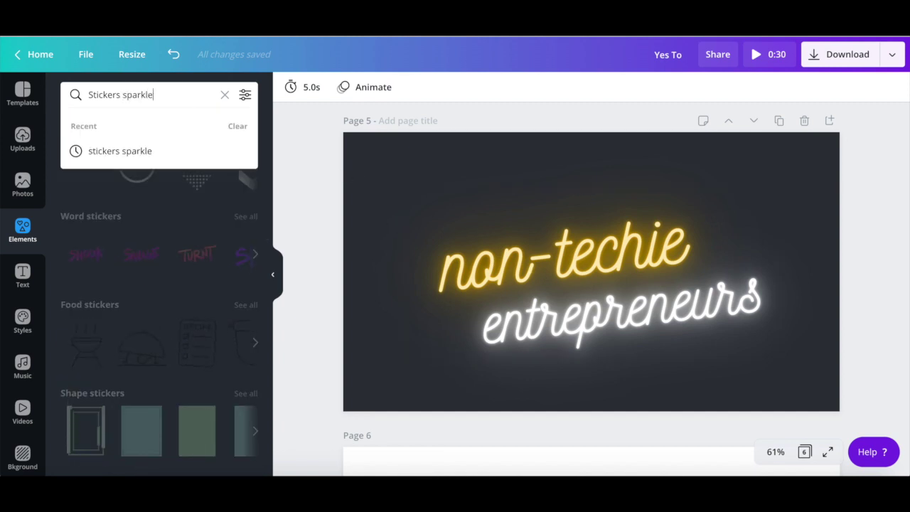
pyautogui.press('Return')
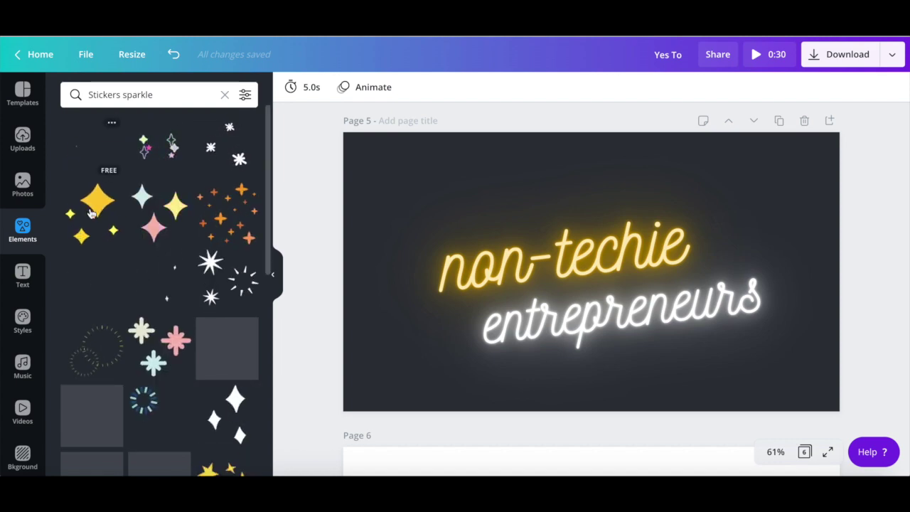
# Add the yellow sparkle sticker, shrink it, and place it just right of 'techie'
pyautogui.click(91, 213)
pyautogui.moveTo(482, 163); pyautogui.dragTo(624, 306)
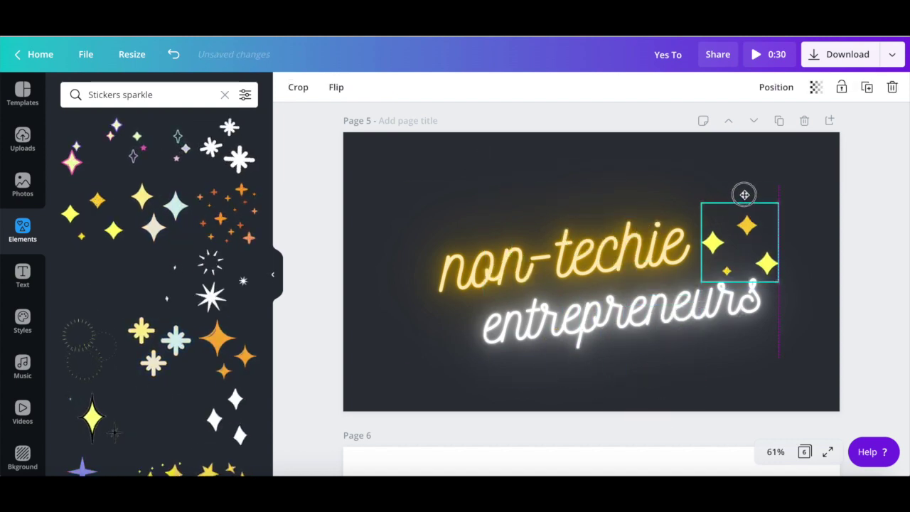
pyautogui.moveTo(745, 194); pyautogui.dragTo(744, 216)
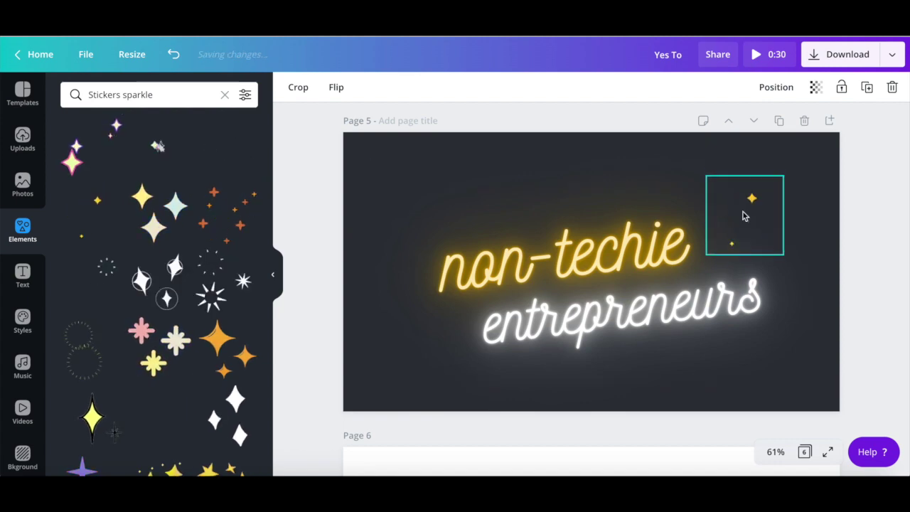
pyautogui.click(742, 285)
pyautogui.scroll(1, 754, 213)
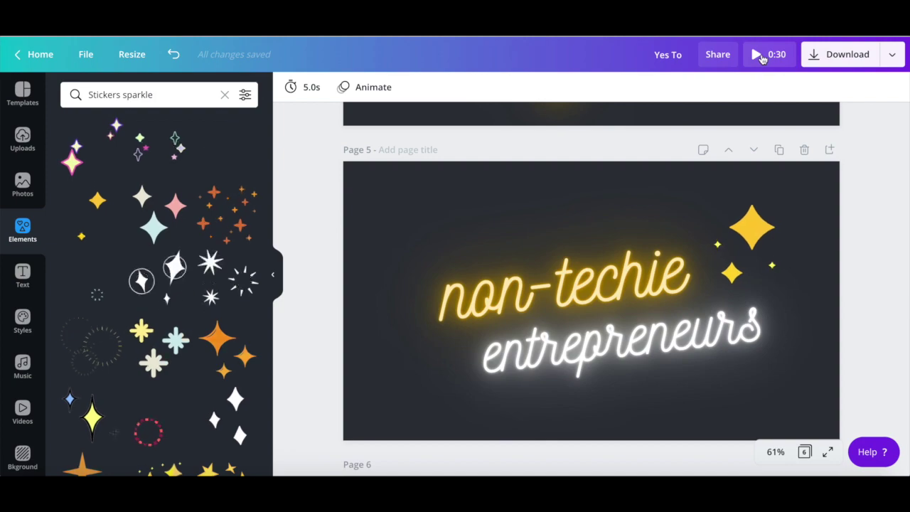
# Play the 0:30 preview through to the end, close it, and select page 1
pyautogui.click(760, 55)
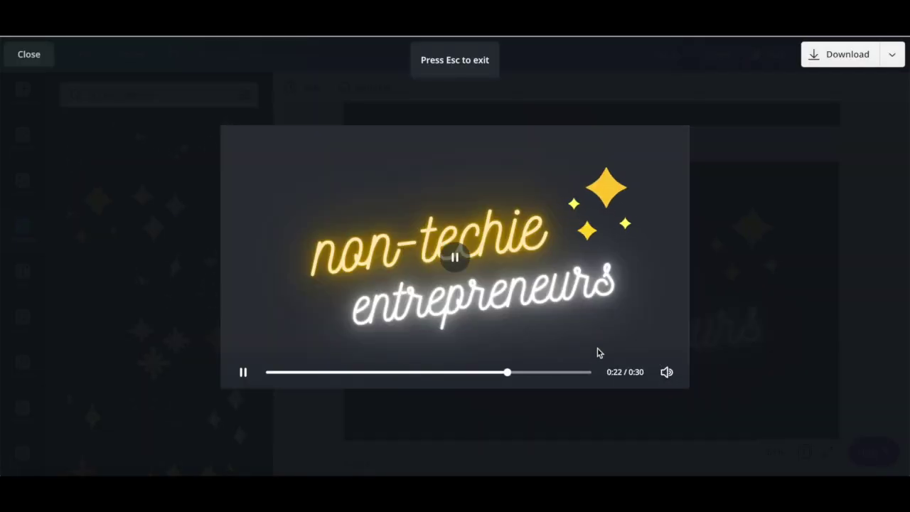
pyautogui.click(567, 372)
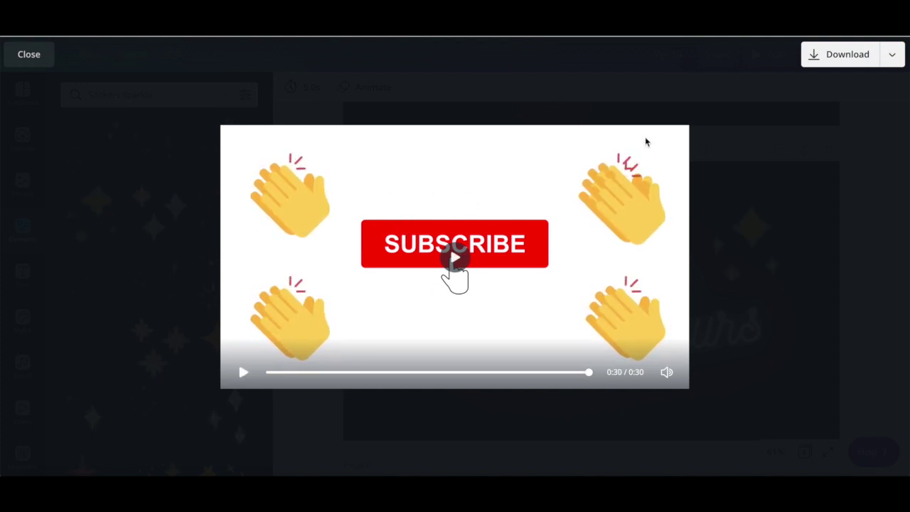
pyautogui.click(745, 129)
pyautogui.click(358, 188)
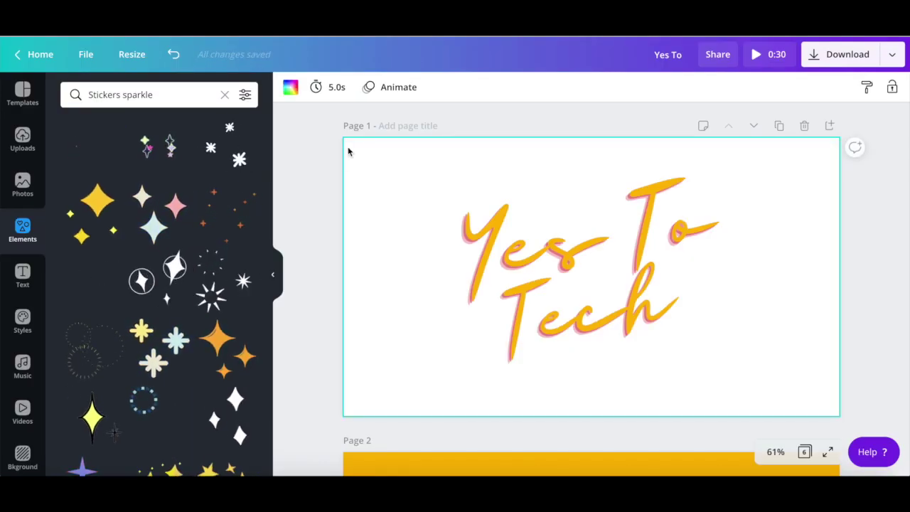
# Open the 5.0s timing for pages 1–4 and set page 4 to 1.0s
pyautogui.click(337, 89)
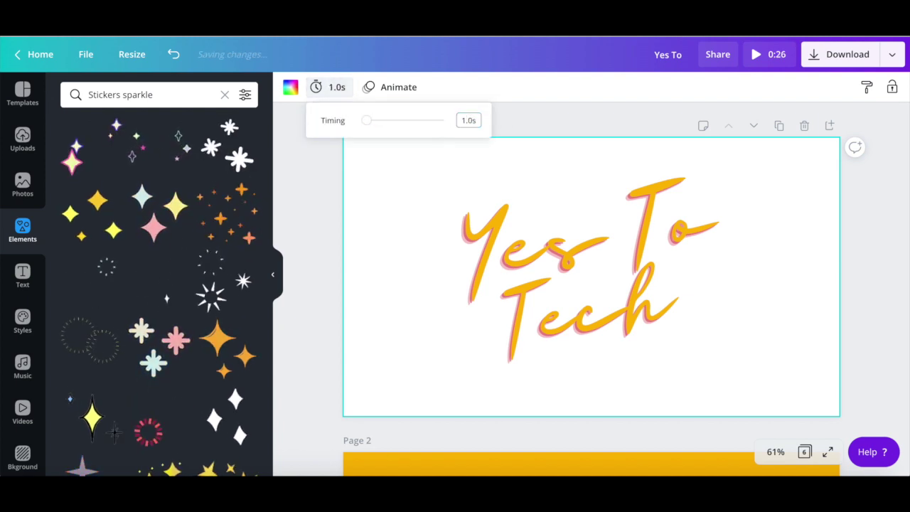
pyautogui.click(382, 465)
pyautogui.click(340, 91)
pyautogui.scroll(-1, 322, 270)
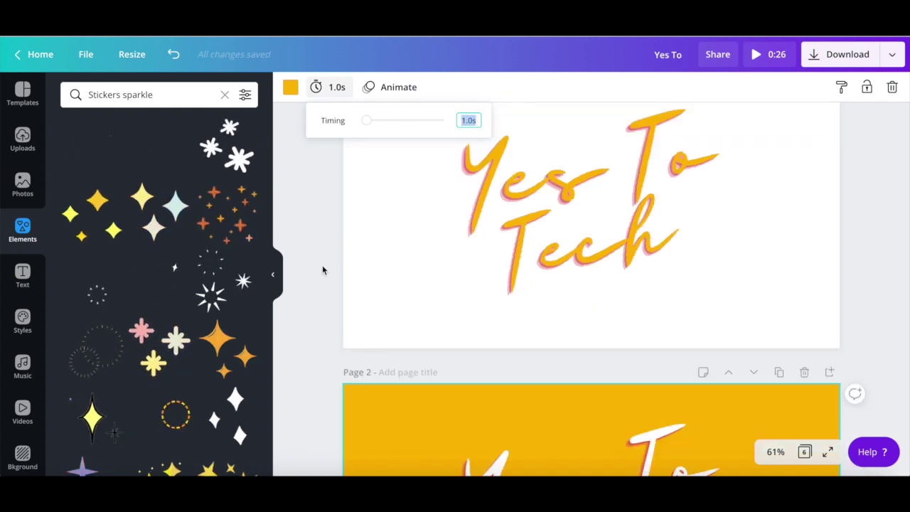
pyautogui.scroll(-5, 367, 280)
pyautogui.click(368, 281)
pyautogui.click(335, 89)
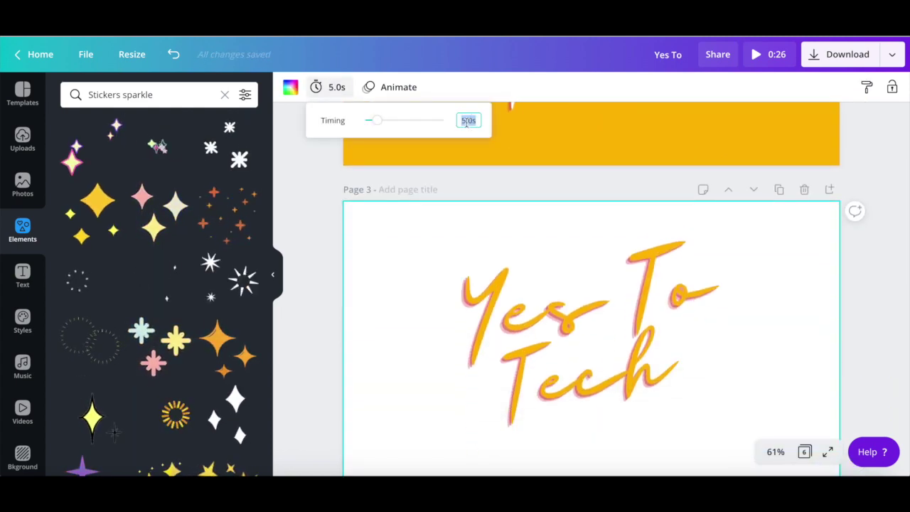
pyautogui.scroll(-4, 403, 203)
pyautogui.click(367, 278)
pyautogui.click(335, 88)
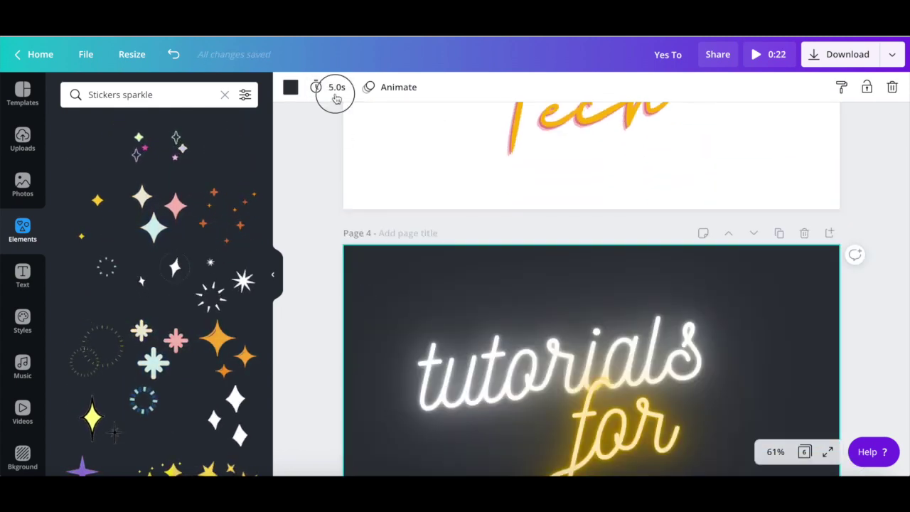
pyautogui.write('1')
pyautogui.press('Return')
# Set pages 5 and 6 to 1.0s each
pyautogui.scroll(-4, 401, 311)
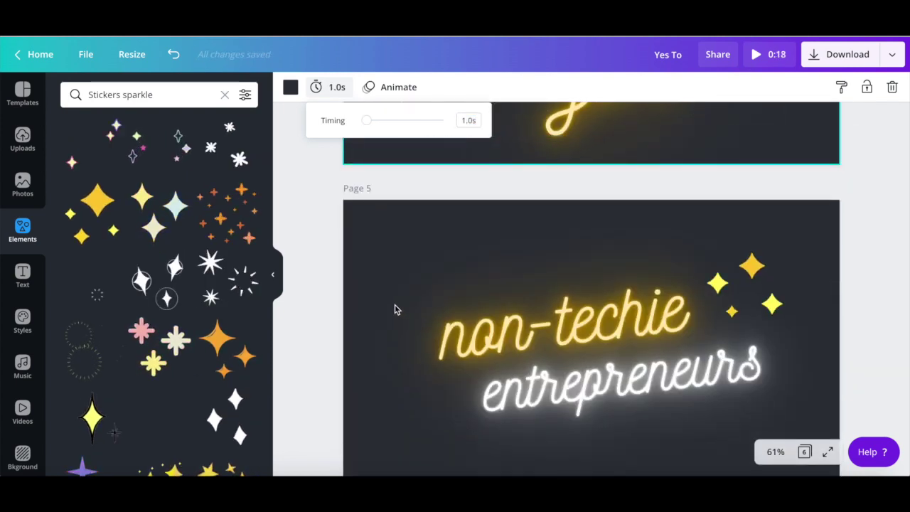
pyautogui.click(400, 311)
pyautogui.click(335, 87)
pyautogui.write('1')
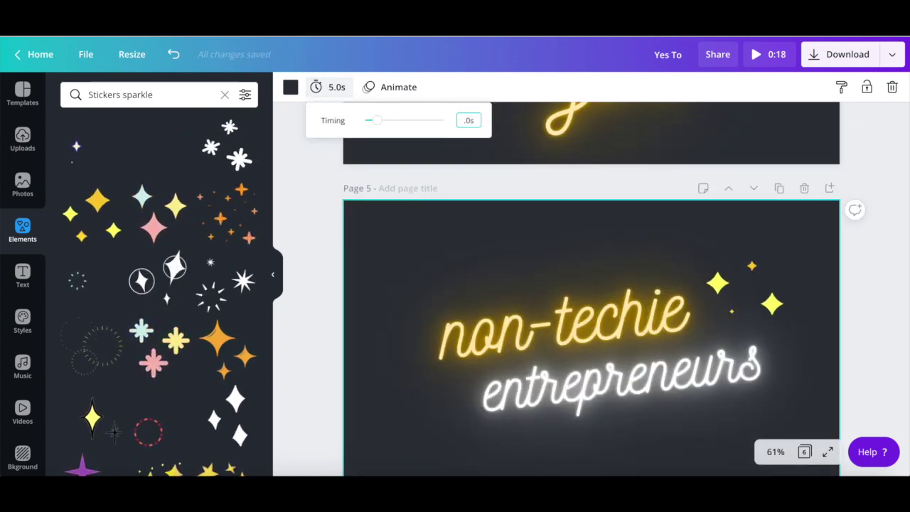
pyautogui.press('Return')
pyautogui.scroll(-4, 470, 293)
pyautogui.click(354, 258)
pyautogui.click(335, 86)
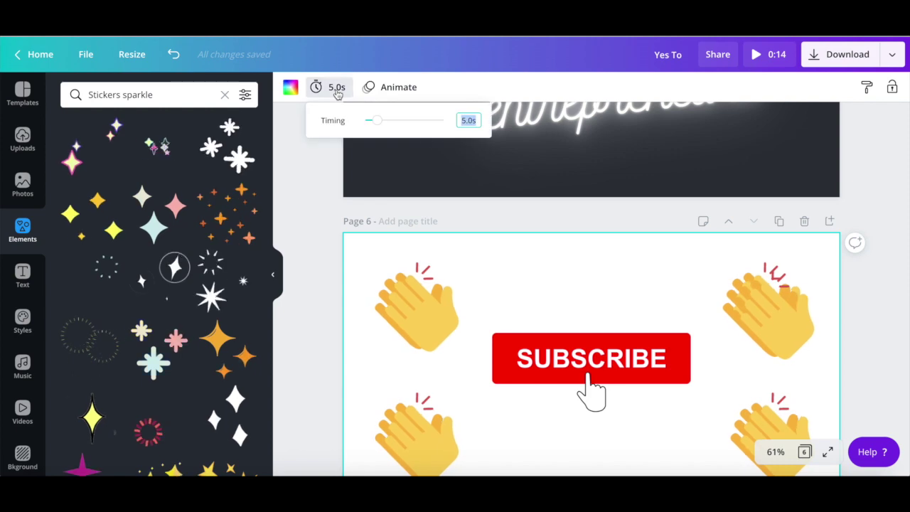
pyautogui.write('1')
pyautogui.press('Return')
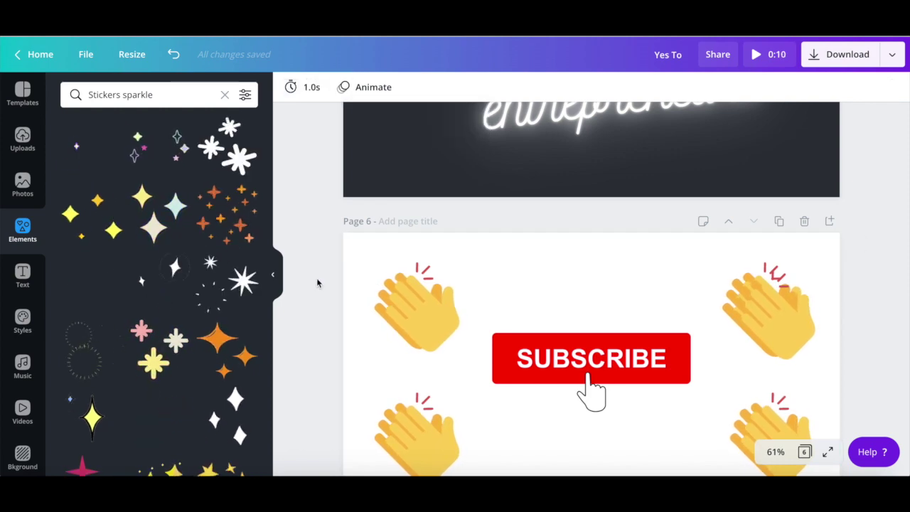
pyautogui.scroll(15, 315, 282)
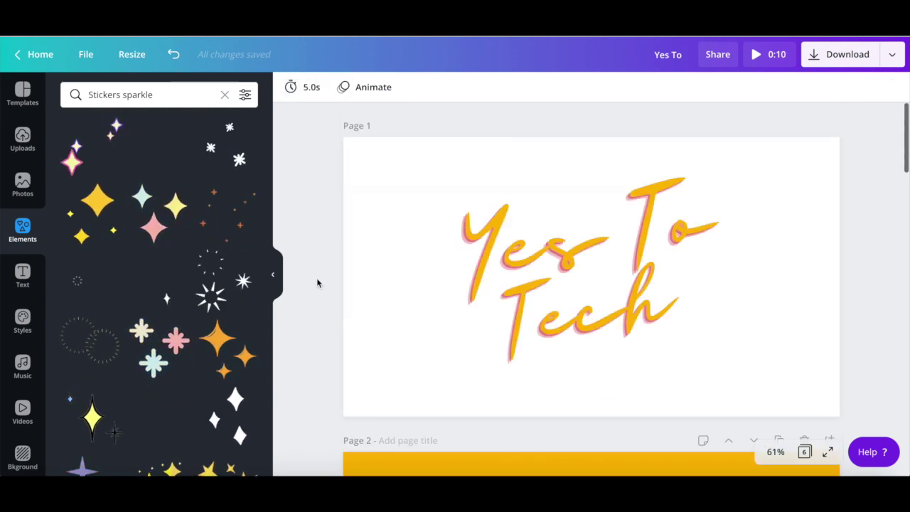
# Try the Block, Fade, Stomp and Baseline animations, then apply Tumble to all pages
pyautogui.click(392, 95)
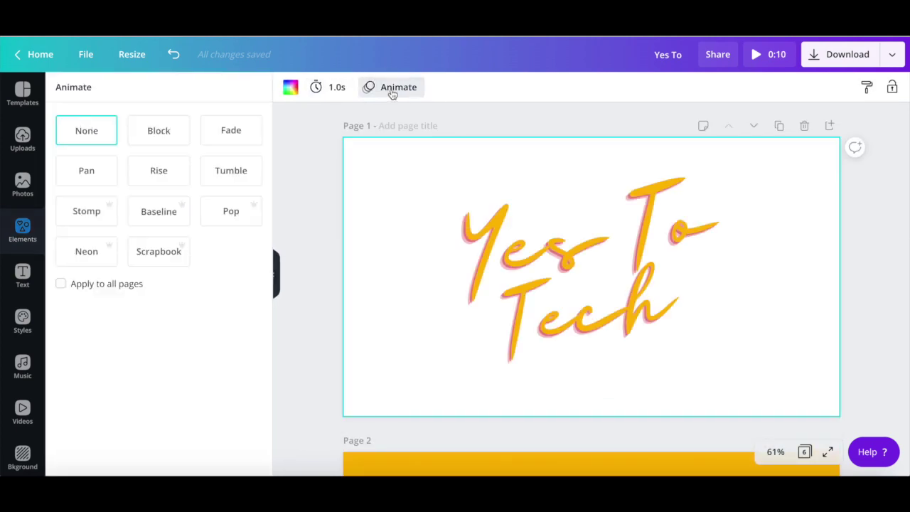
pyautogui.click(169, 132)
pyautogui.click(232, 135)
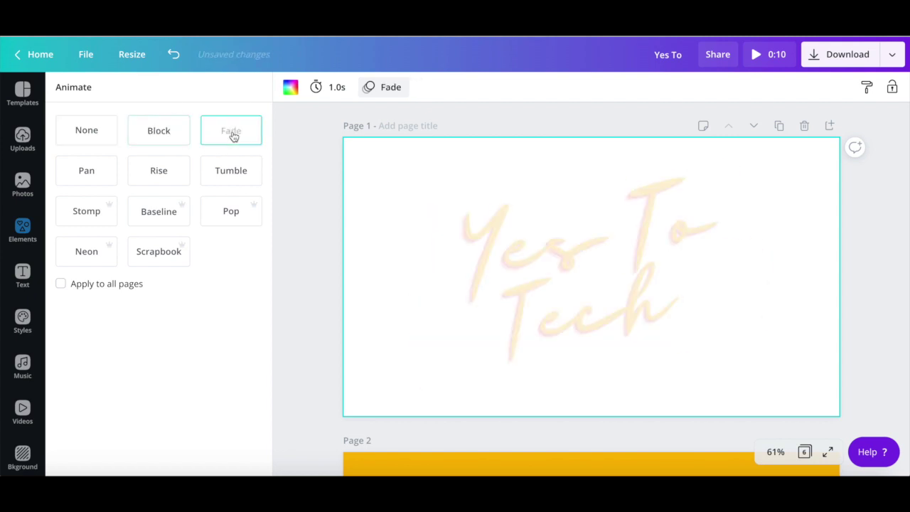
pyautogui.click(225, 174)
pyautogui.click(103, 210)
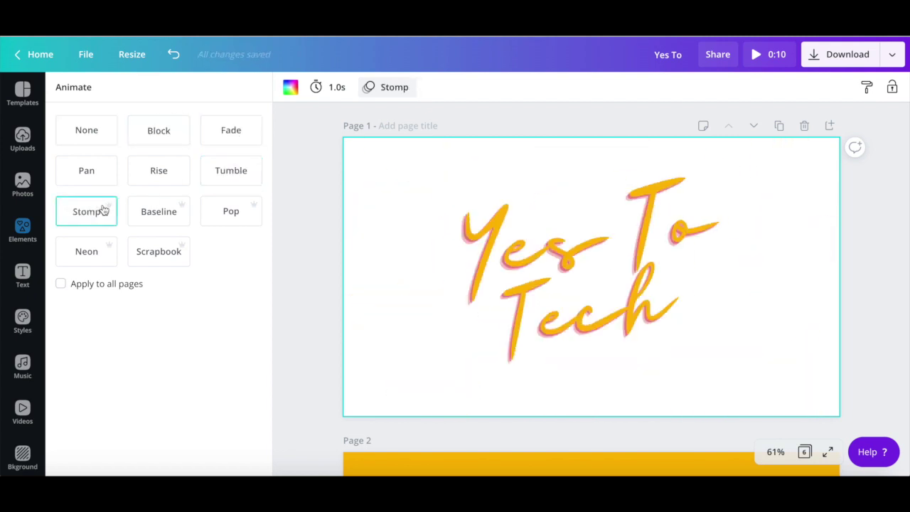
pyautogui.click(161, 218)
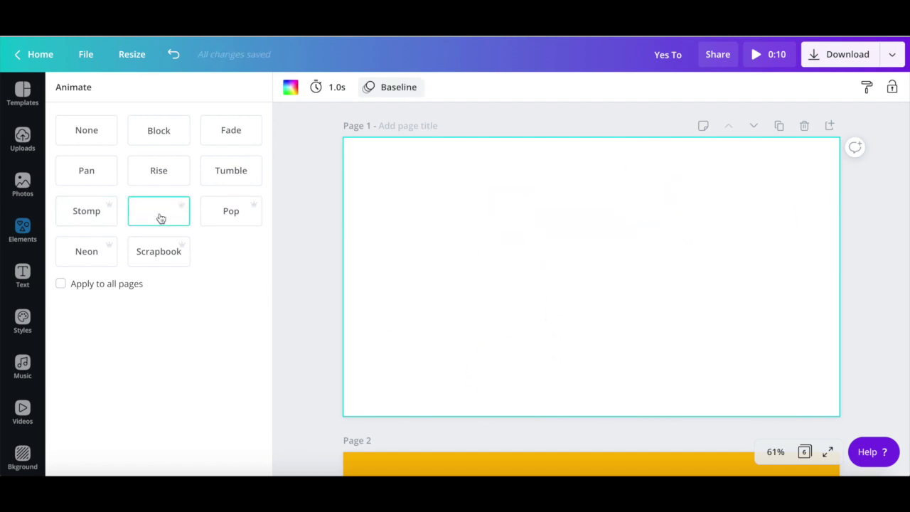
pyautogui.click(231, 171)
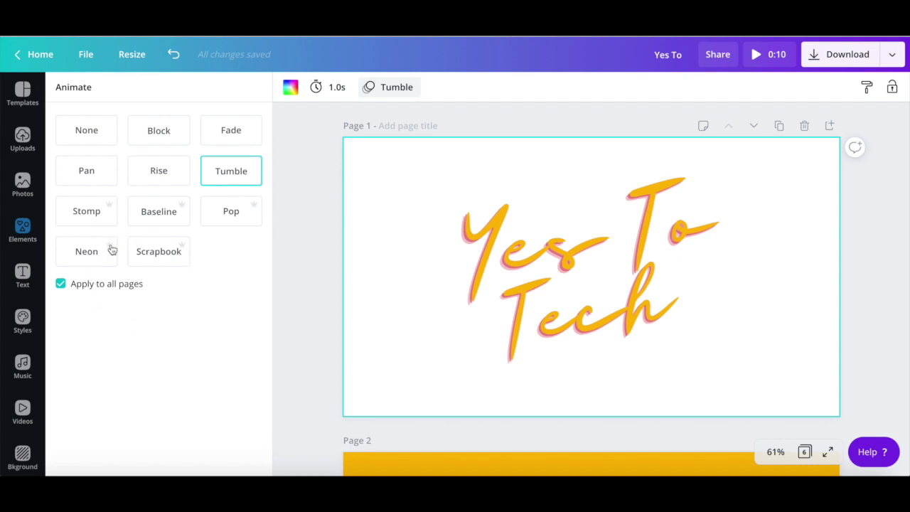
pyautogui.press('Escape')
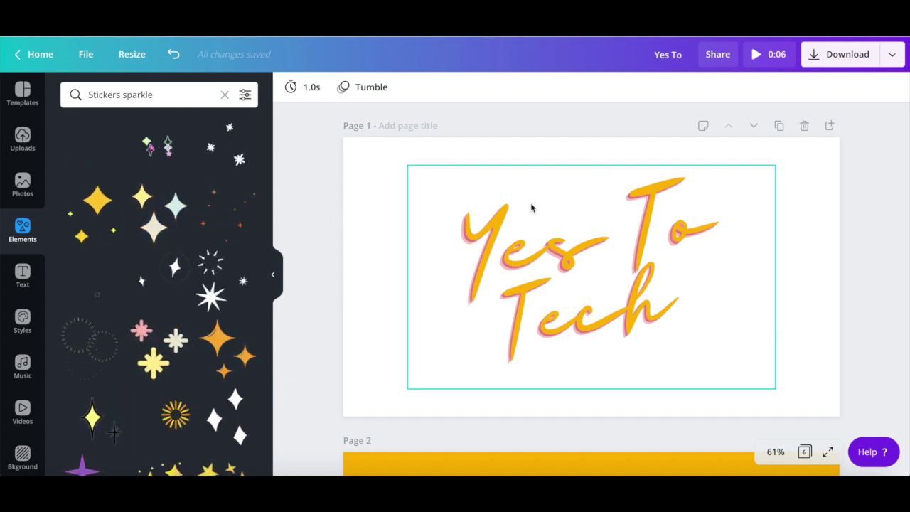
# Download all six pages of 'Animated YouTube Intro' as an MP4 video
pyautogui.scroll(-8, 559, 225)
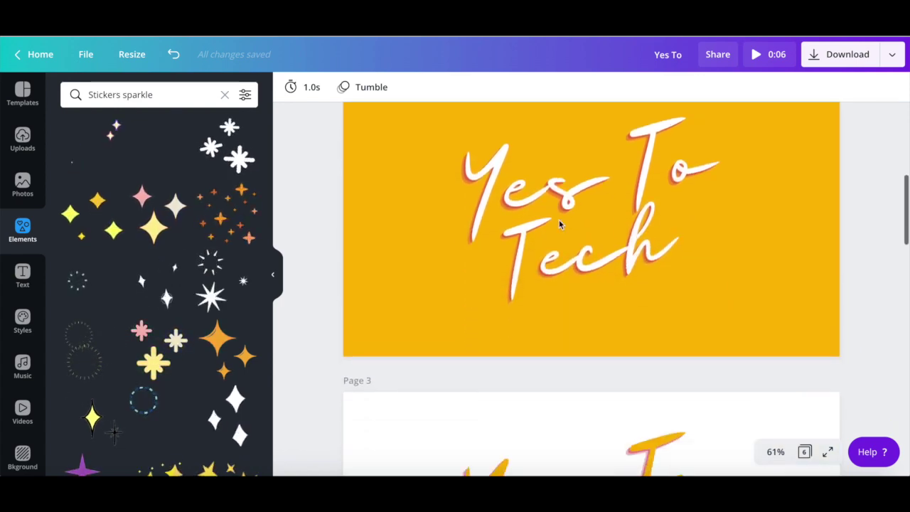
pyautogui.scroll(-8, 560, 225)
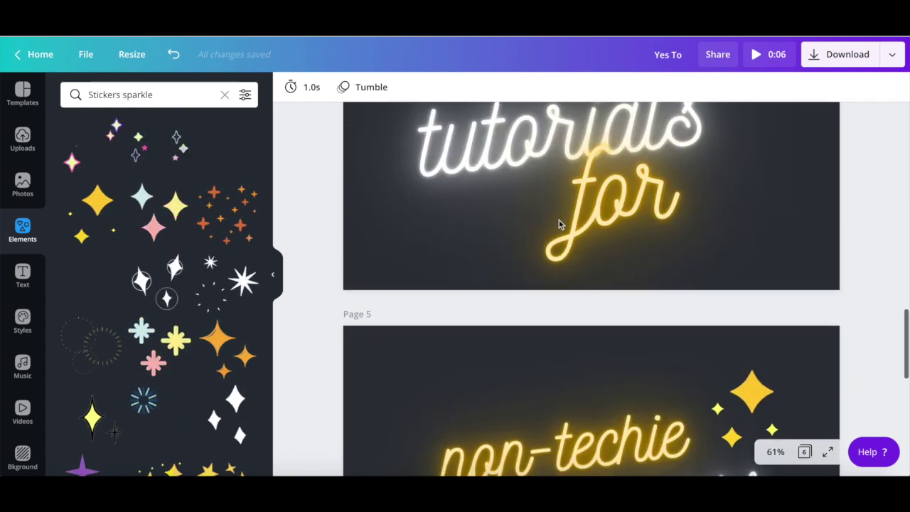
pyautogui.scroll(16, 543, 268)
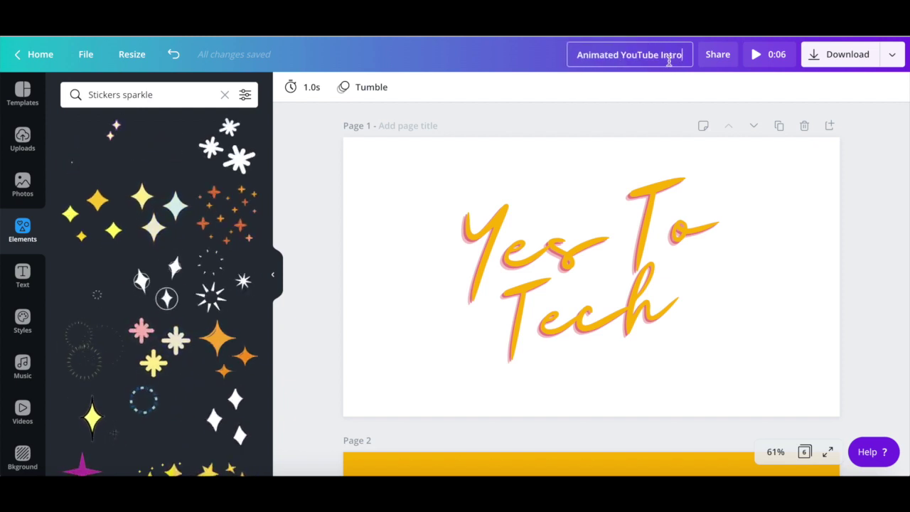
pyautogui.click(851, 57)
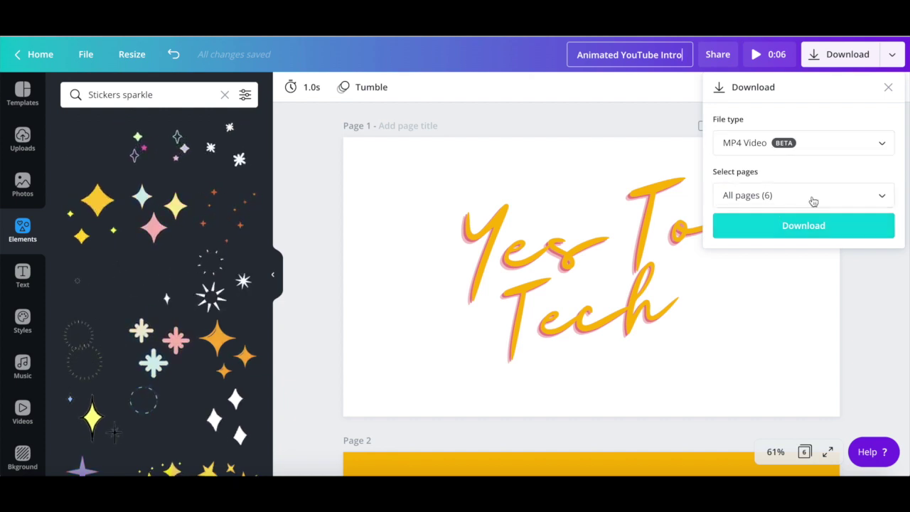
pyautogui.click(833, 235)
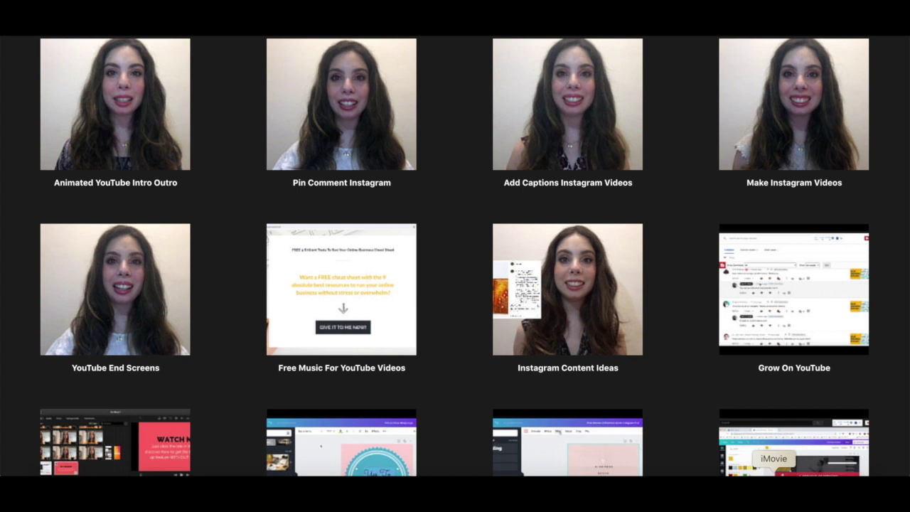
# Open the Animated YouTube Intro Outro project and import Animated YouTube Intro.mp4 from Downloads
pyautogui.doubleClick(144, 88)
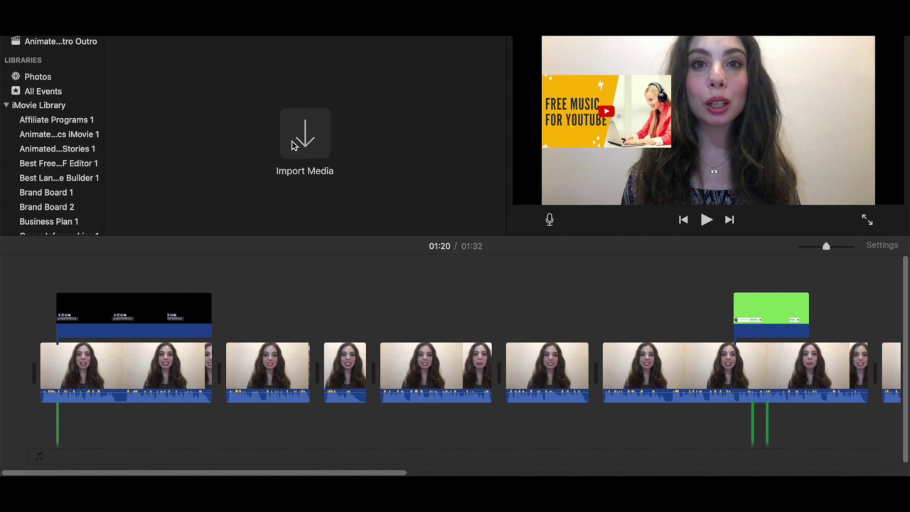
pyautogui.click(291, 145)
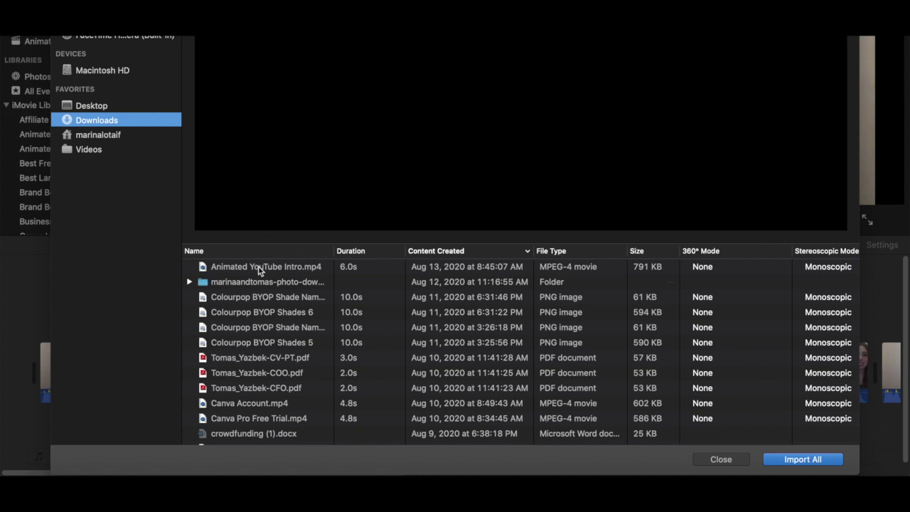
pyautogui.click(259, 268)
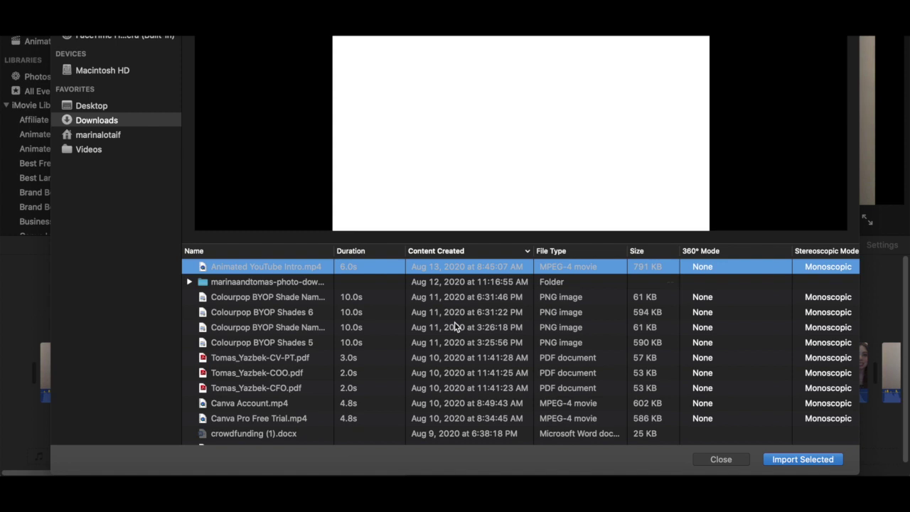
pyautogui.click(789, 460)
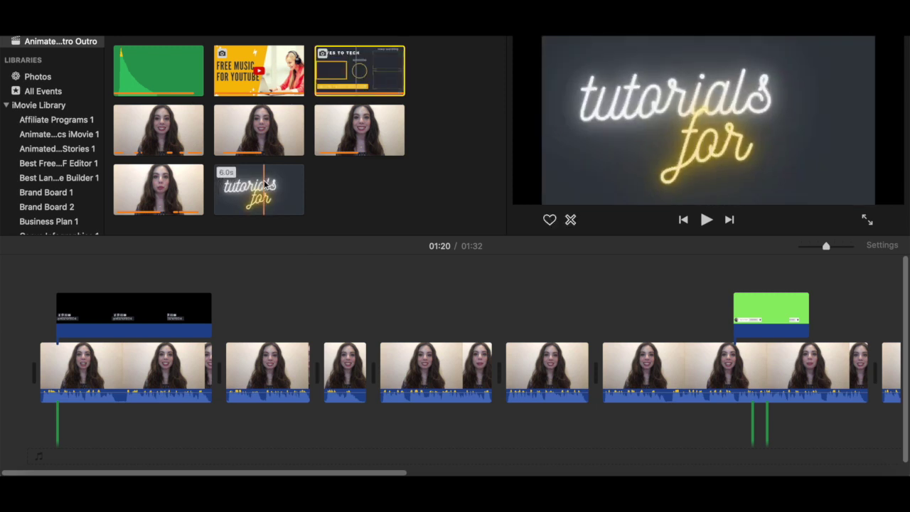
# Place the 6.0s intro clip at the timeline's start and again after the last clip
pyautogui.moveTo(264, 183); pyautogui.dragTo(24, 356)
pyautogui.hscroll(10, 219, 313)
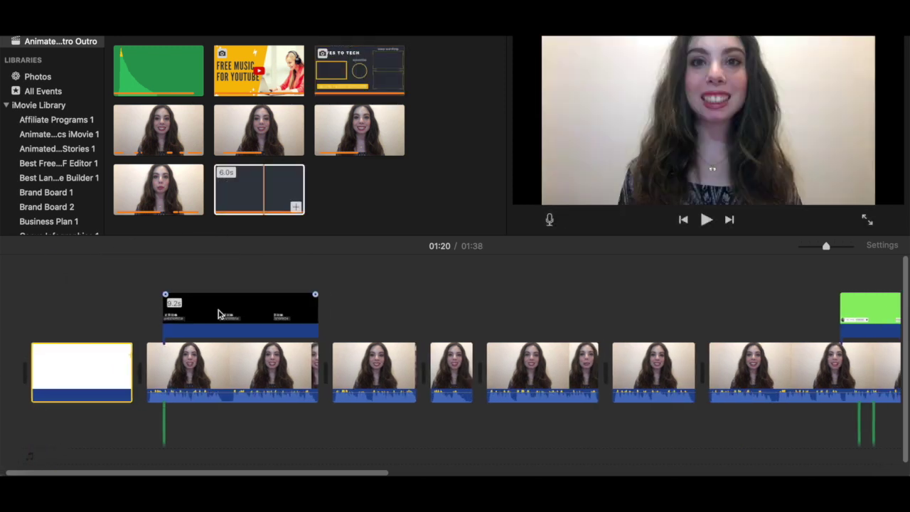
pyautogui.hscroll(5, 219, 312)
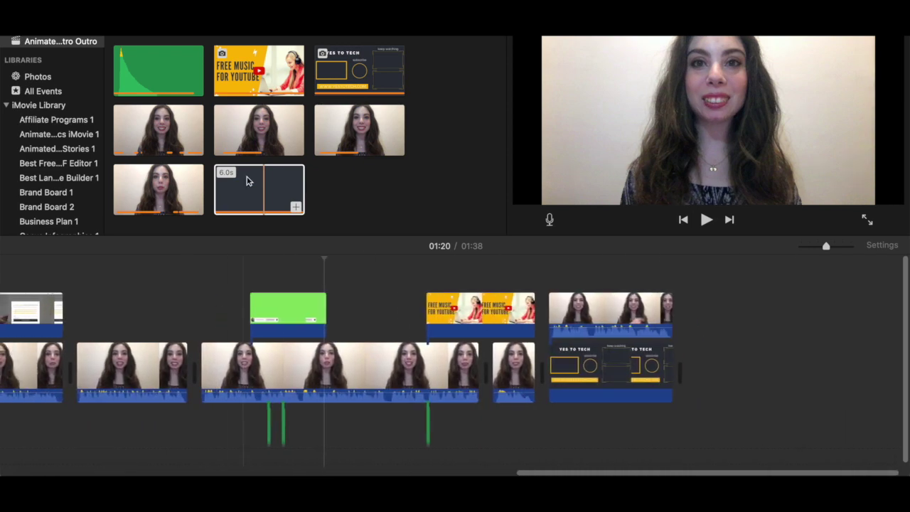
pyautogui.moveTo(249, 187); pyautogui.dragTo(725, 370)
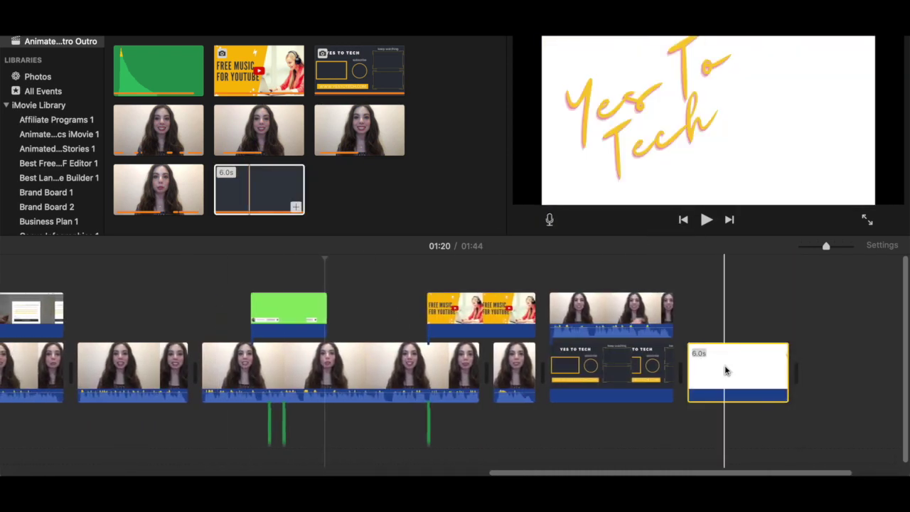